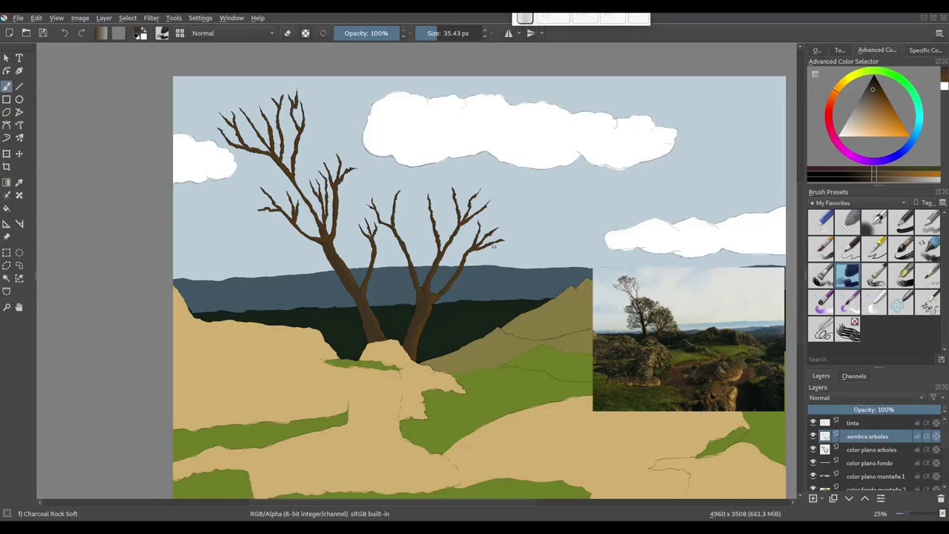
Add a new empty layer above the sombra arboles layer.
mouse_move(493, 246)
mouse_down()
mouse_move(479, 246)
mouse_move(478, 237)
mouse_move(480, 244)
mouse_up()
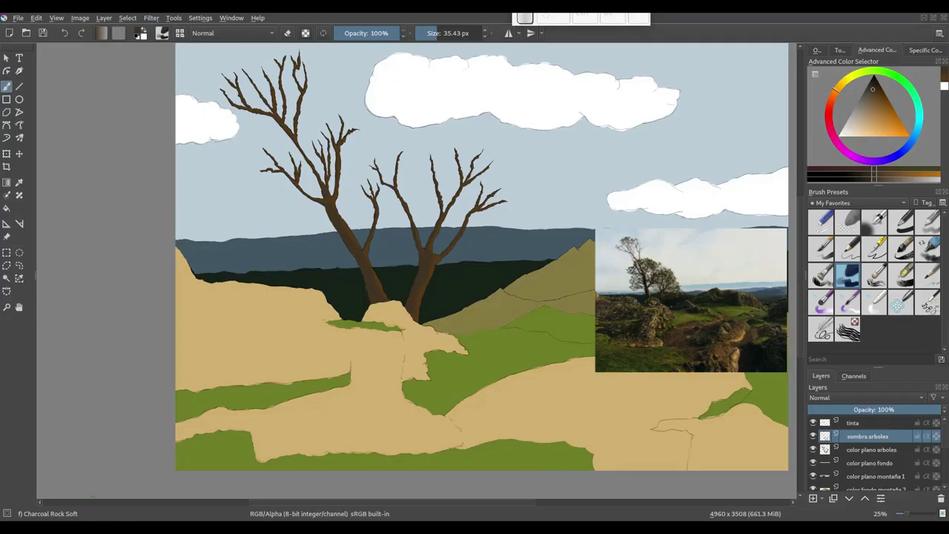
mouse_move(449, 259)
mouse_down()
mouse_move(441, 273)
mouse_move(413, 263)
mouse_up()
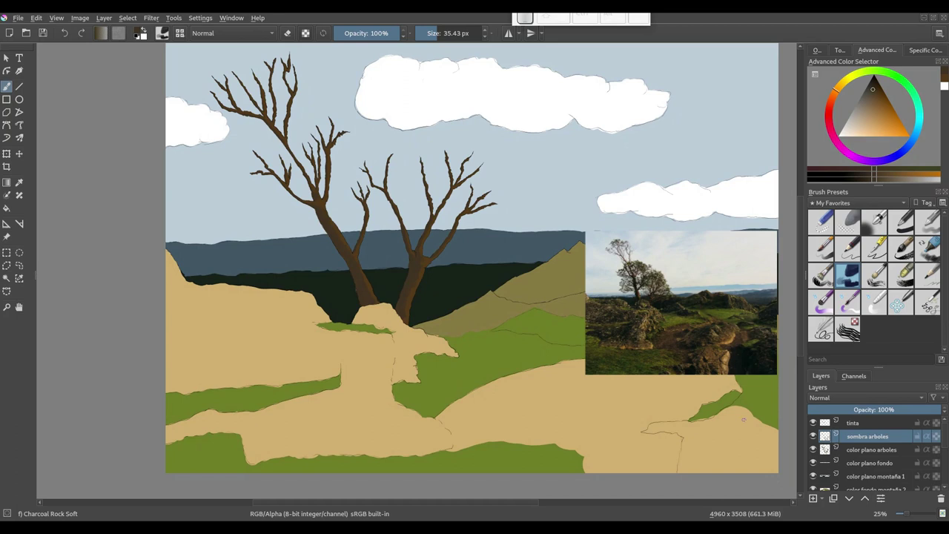
click(813, 500)
Name the new layer 'sombra arboles 2' and zoom in on the trunks.
double_click(856, 437)
text(s)
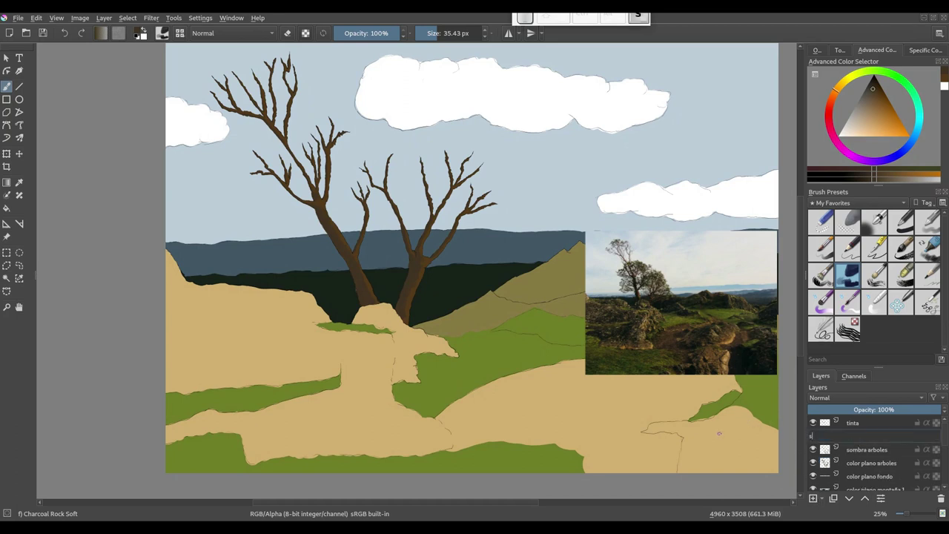
text(omb)
key(Return)
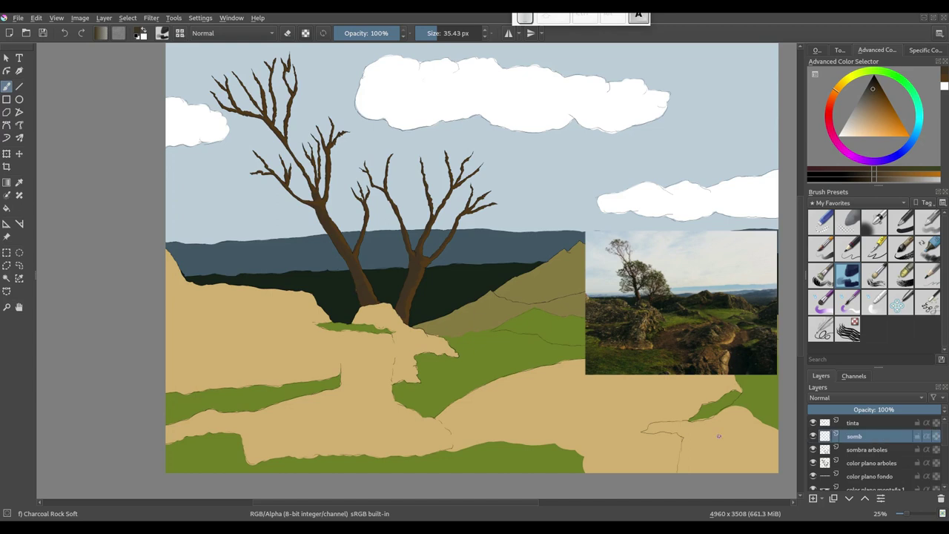
double_click(866, 436)
text(ra arbol)
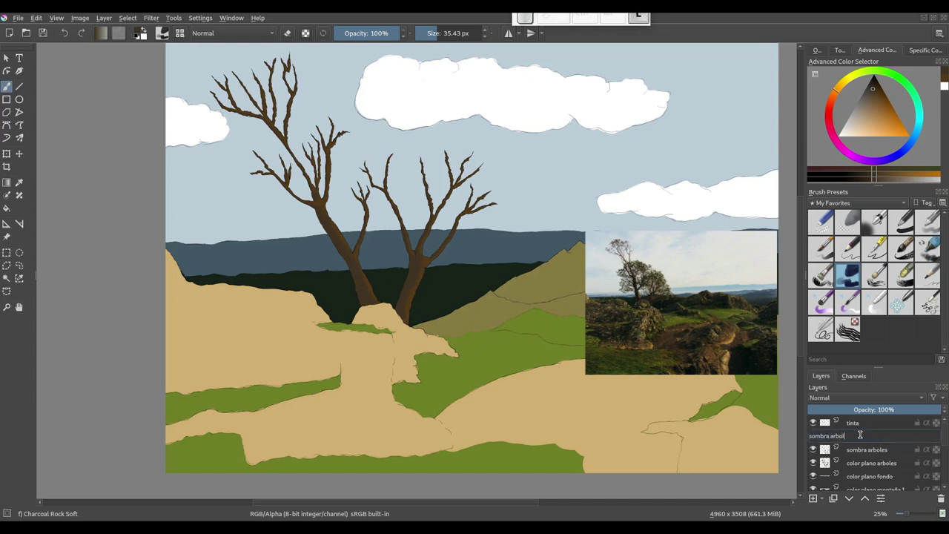
text(es 2)
key(Return)
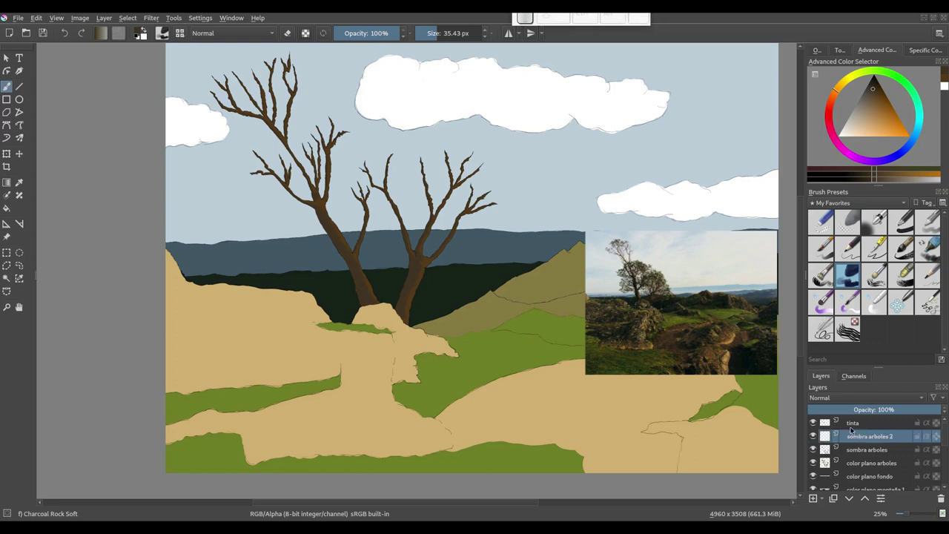
scroll(453, 261, up, 1)
scroll(453, 261, up, 2)
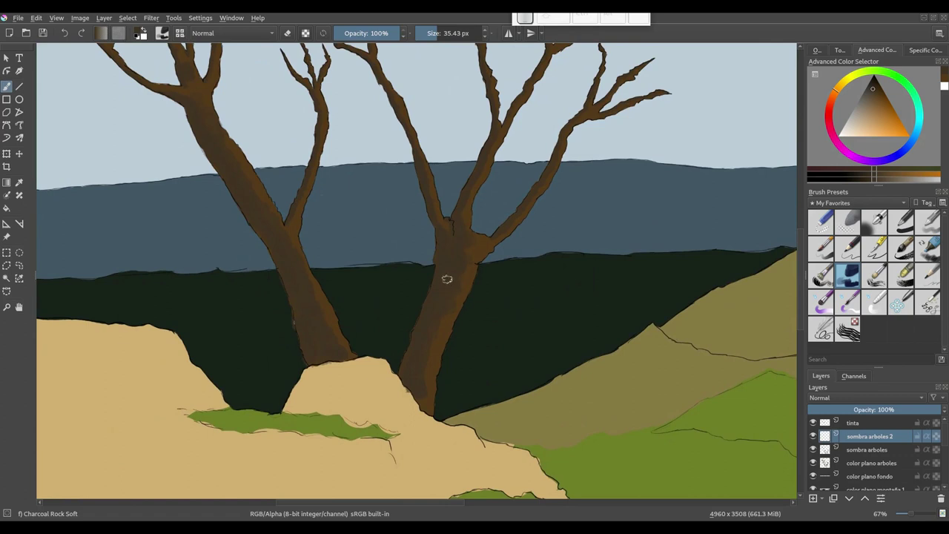
Sample the trunk brown, test and undo a darker dab, then choose bright orange.
ctrl+click(448, 278)
click(874, 90)
drag(874, 89, 876, 86)
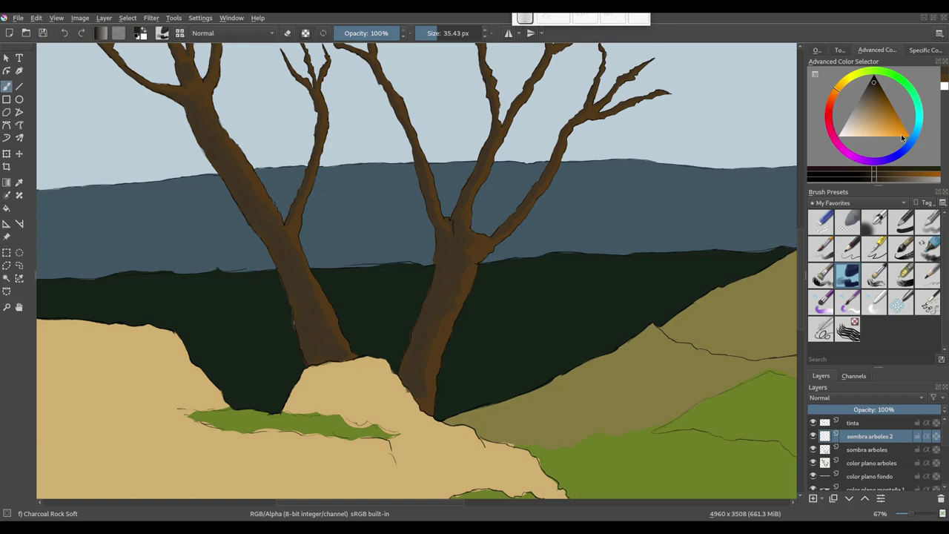
click(449, 265)
key(ctrl+z)
drag(884, 126, 881, 169)
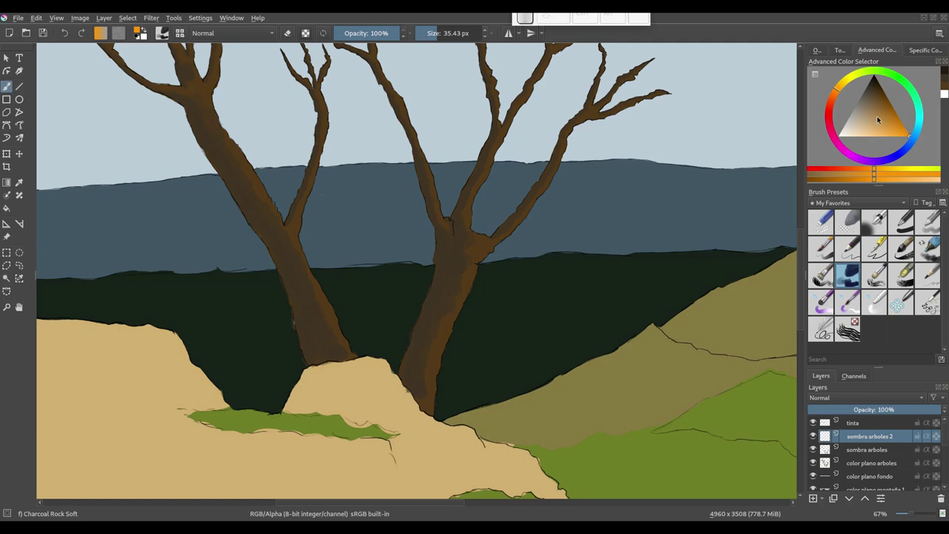
Pick near-black brown, test a shadow stroke on the right trunk, then undo it.
drag(878, 120, 870, 116)
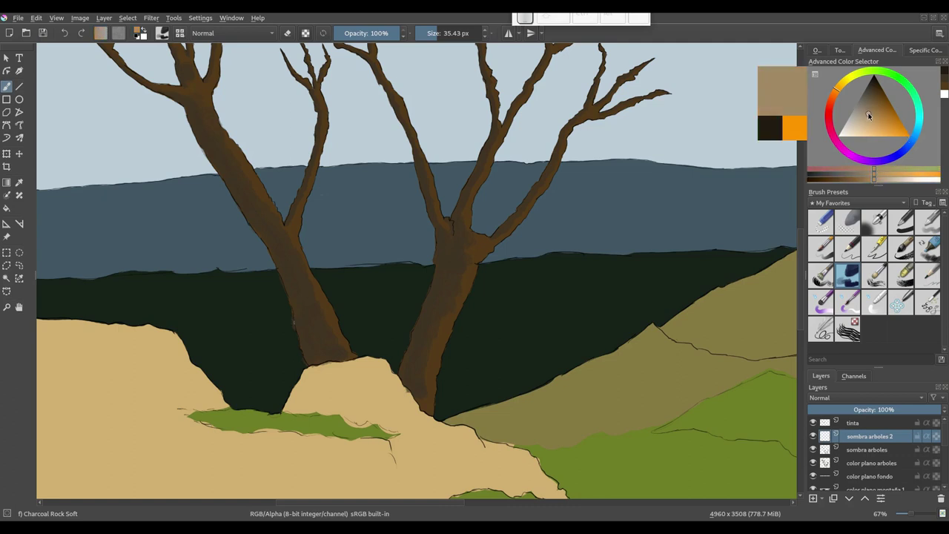
click(936, 73)
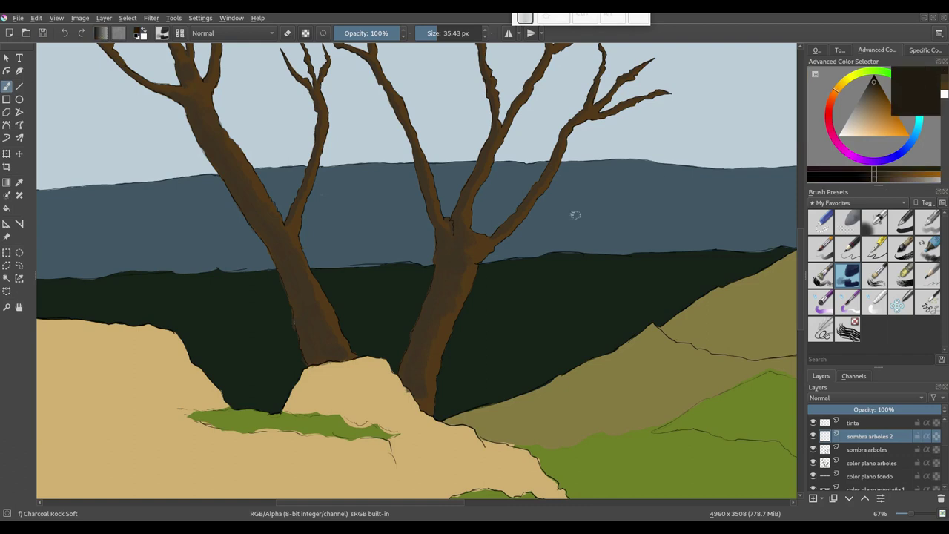
mouse_move(435, 264)
mouse_down()
mouse_move(447, 253)
mouse_move(449, 263)
mouse_move(442, 272)
mouse_move(438, 239)
mouse_move(377, 250)
mouse_move(439, 258)
mouse_up()
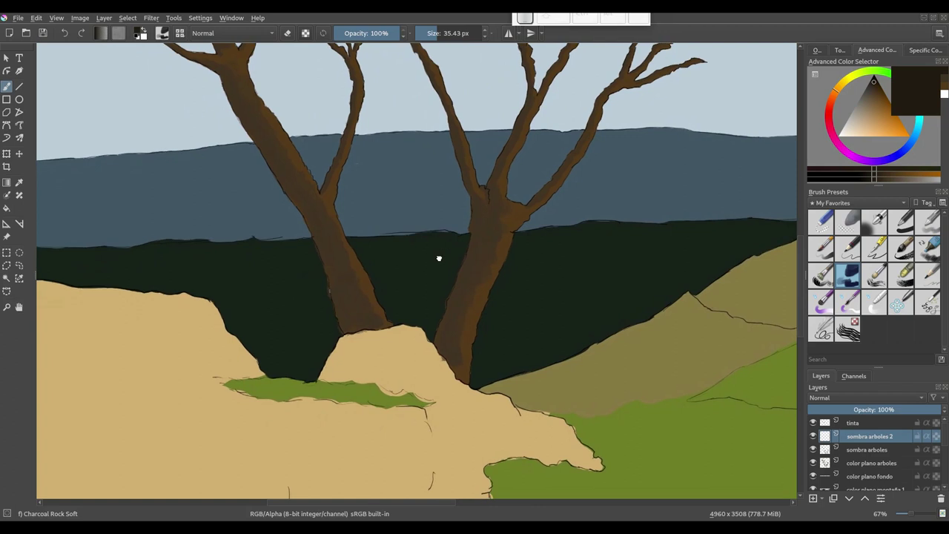
mouse_move(443, 334)
mouse_down()
mouse_move(438, 343)
mouse_move(453, 298)
mouse_move(448, 315)
mouse_up()
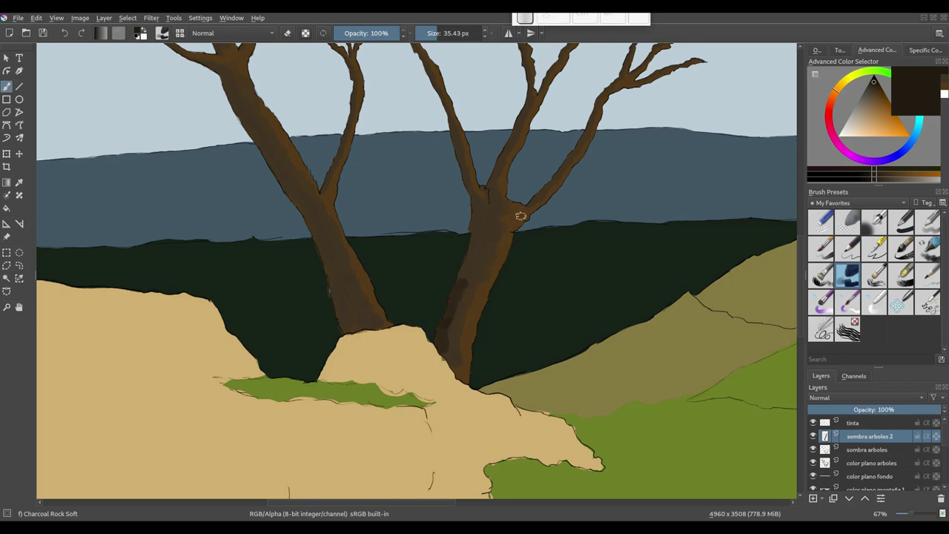
key(ctrl+z)
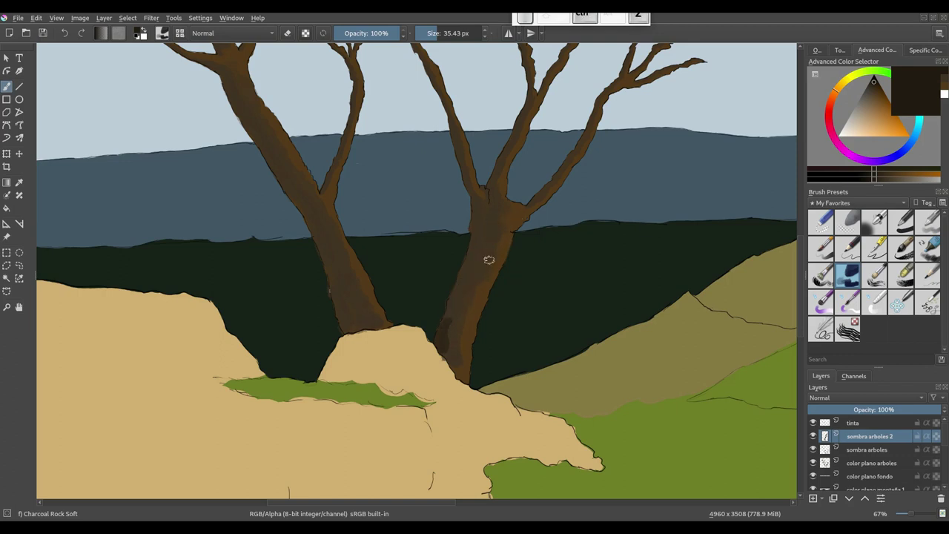
key(ctrl+z)
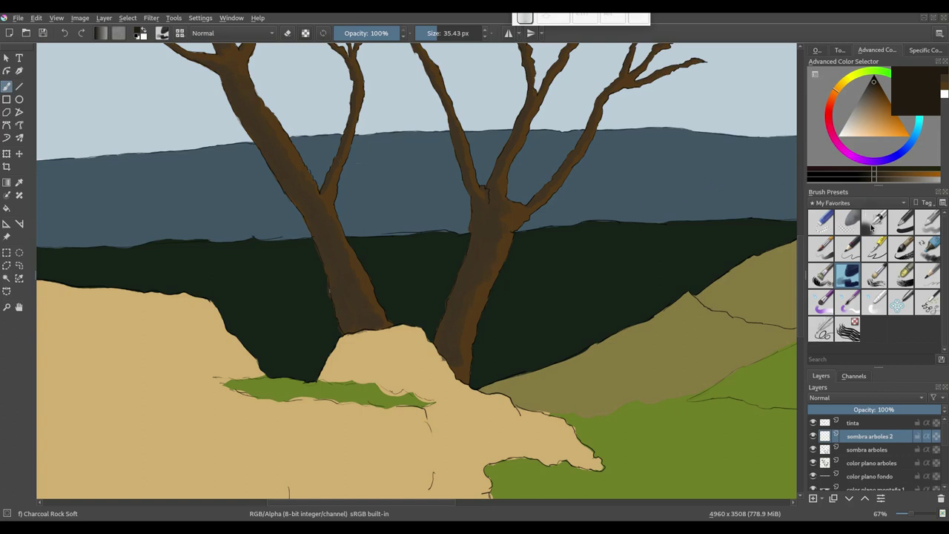
Switch to the Airbrush Soft preset at about 36 px and shade near the trunk base.
click(877, 227)
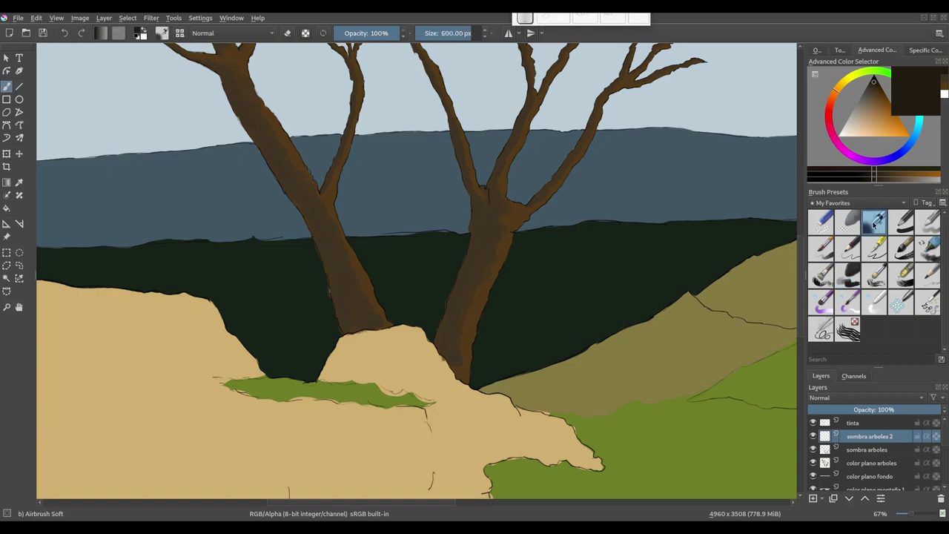
drag(431, 33, 439, 33)
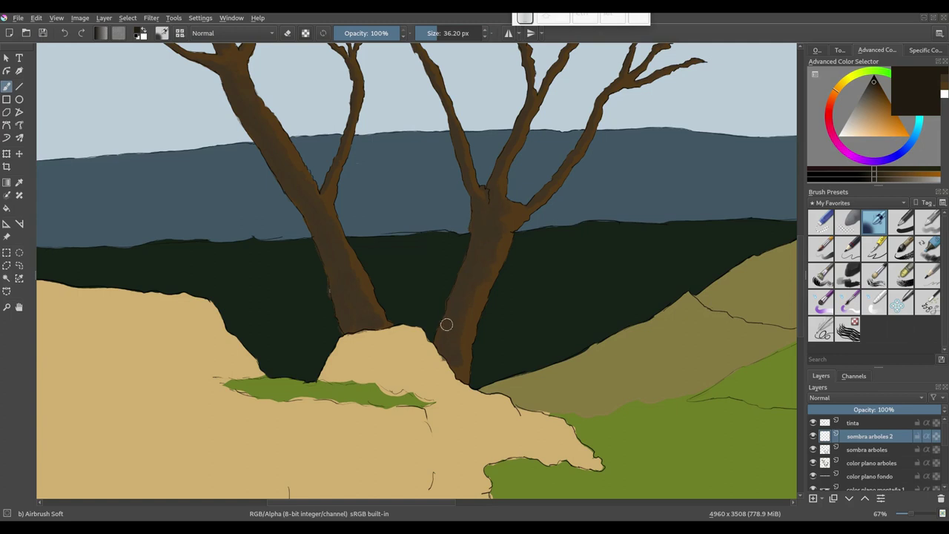
drag(445, 324, 440, 334)
drag(449, 301, 421, 261)
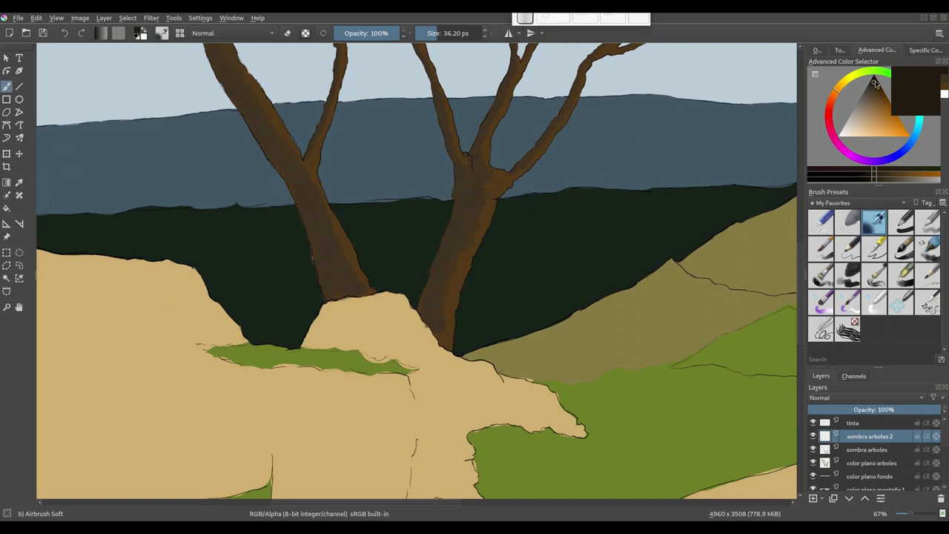
click(875, 84)
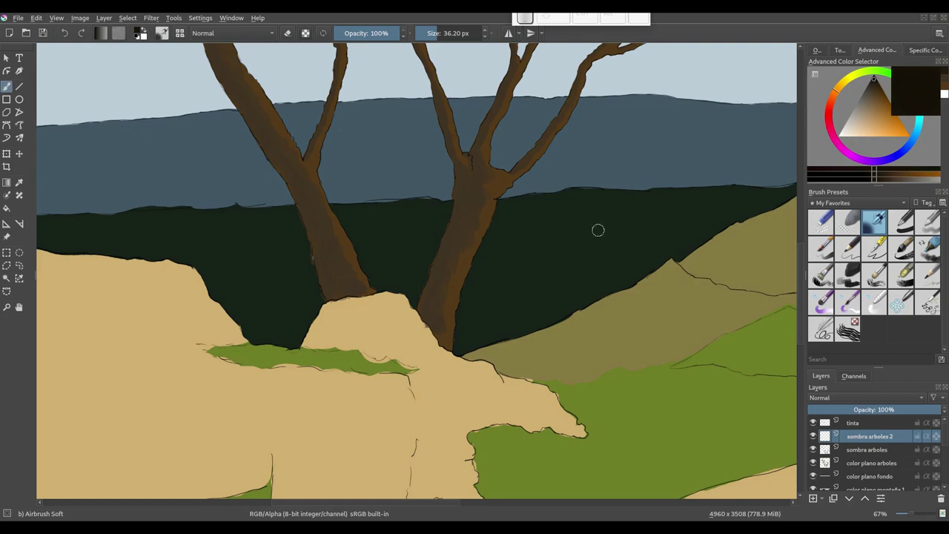
mouse_move(437, 294)
mouse_down()
mouse_move(423, 313)
mouse_move(438, 298)
mouse_move(426, 312)
mouse_move(462, 190)
mouse_move(436, 302)
mouse_up()
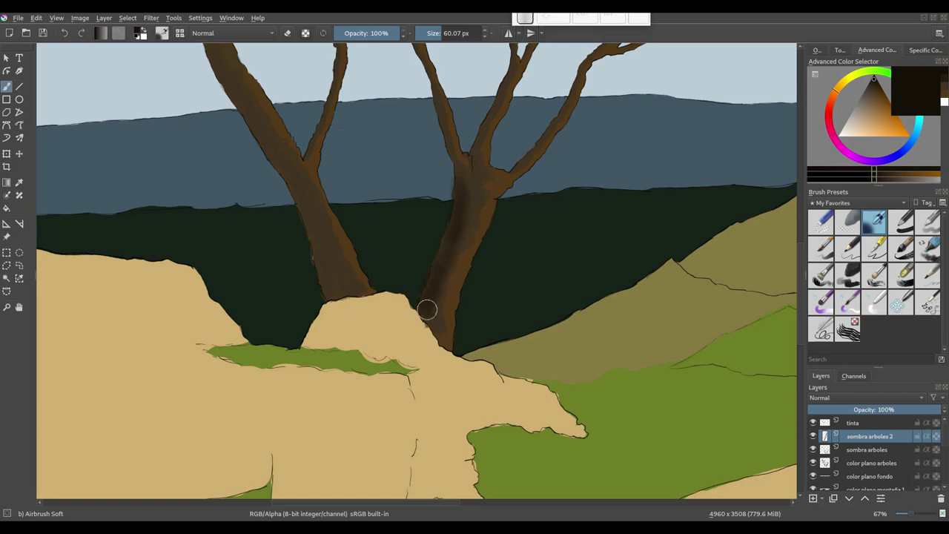
Undo a stray stroke and airbrush dark shading down both sides of the left trunk.
mouse_move(453, 169)
mouse_down()
mouse_move(450, 199)
mouse_move(514, 224)
mouse_up()
drag(418, 165, 404, 228)
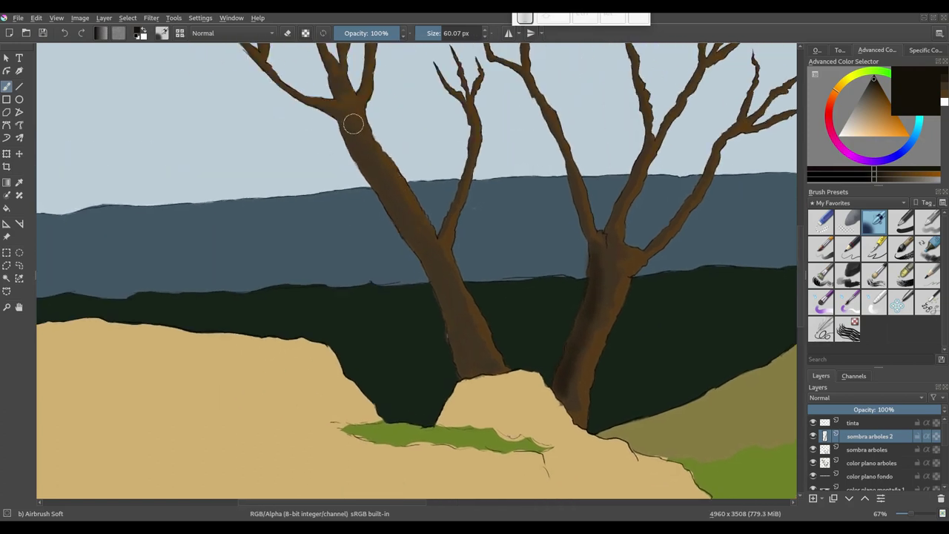
key(ctrl+z)
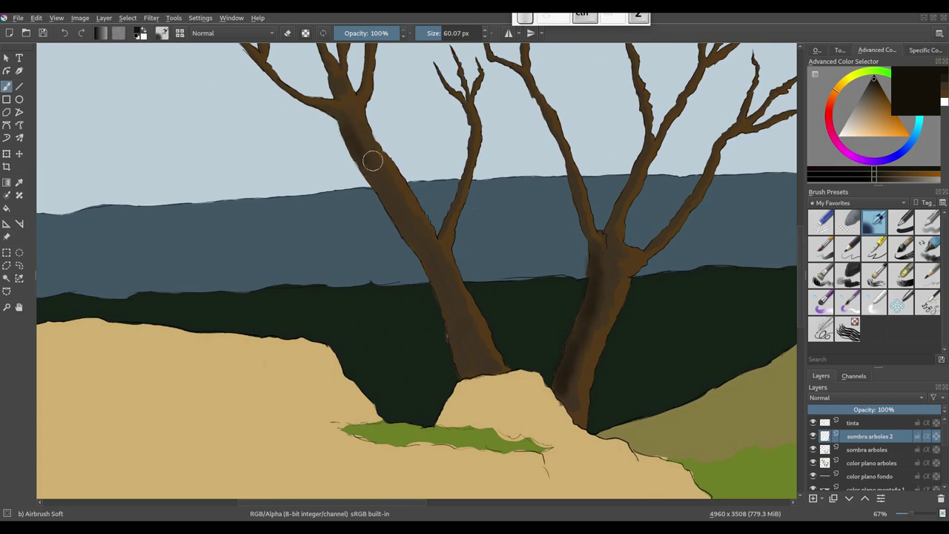
key(bracketleft)
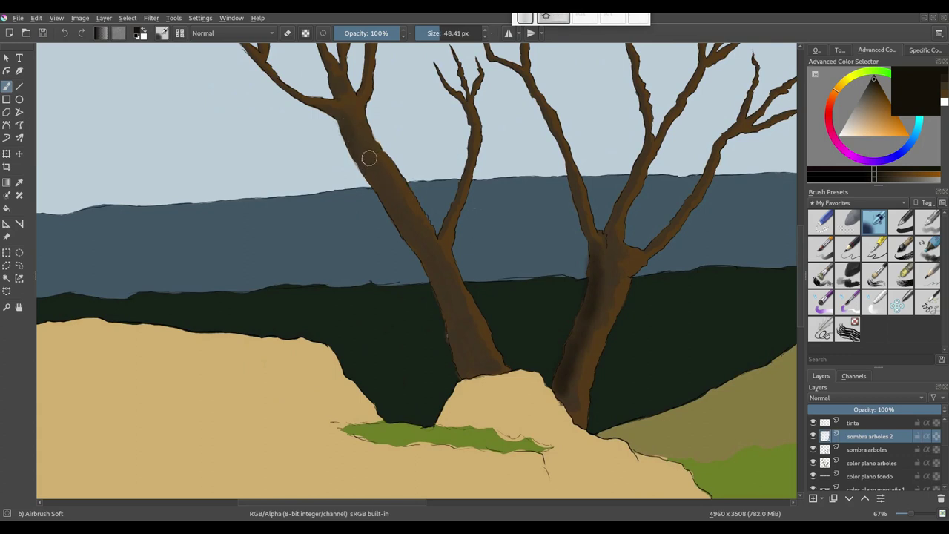
mouse_move(368, 170)
mouse_down()
mouse_move(444, 294)
mouse_move(460, 362)
mouse_move(453, 314)
mouse_move(475, 369)
mouse_up()
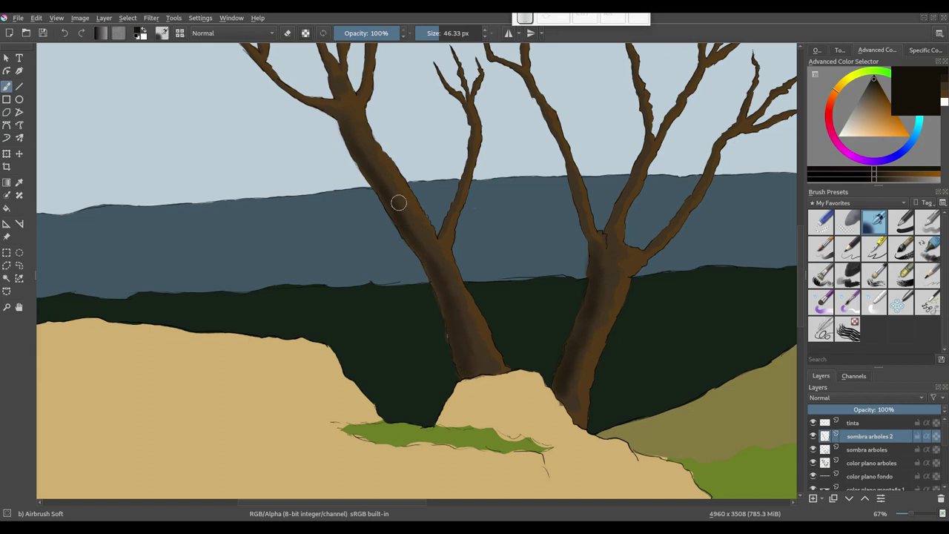
mouse_move(375, 171)
mouse_down()
mouse_move(444, 276)
mouse_move(435, 319)
mouse_up()
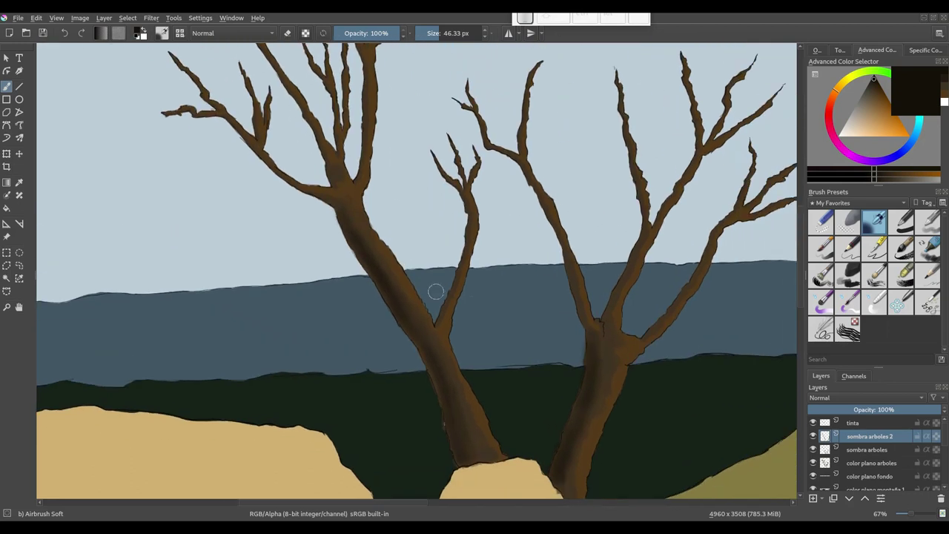
Toggle eraser mode on and back off while adjusting the zoom around the trunks.
scroll(435, 319, right, 2)
scroll(470, 260, down, 1)
scroll(511, 260, down, 1)
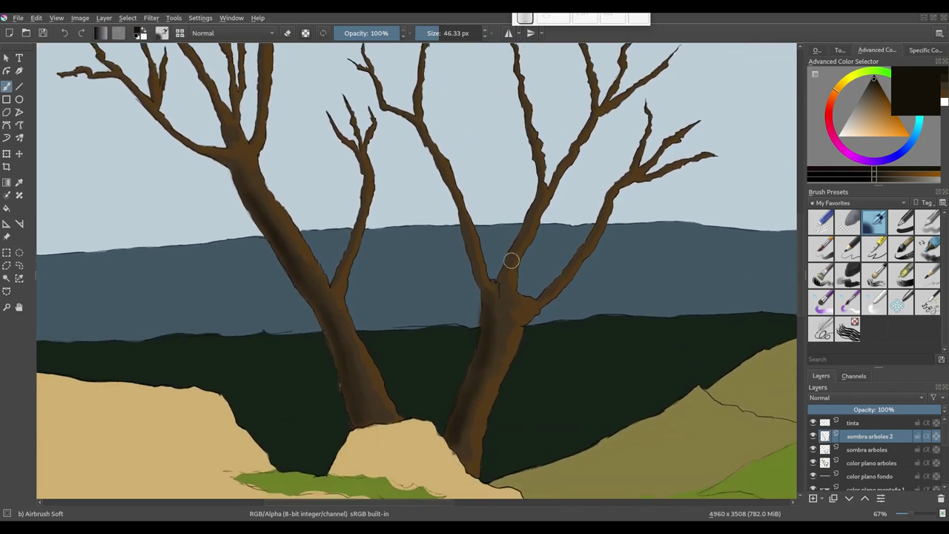
scroll(477, 247, down, 1)
key(e)
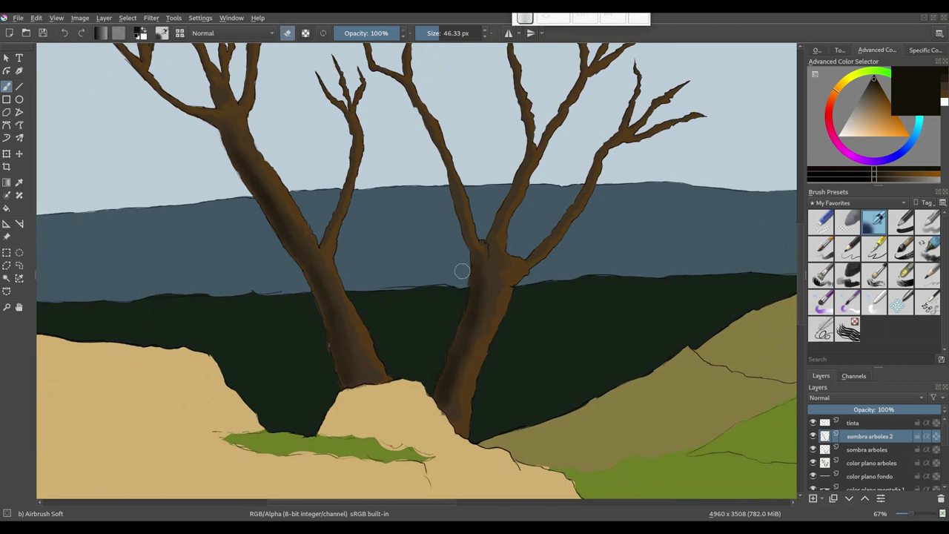
key(e)
scroll(470, 257, up, 1)
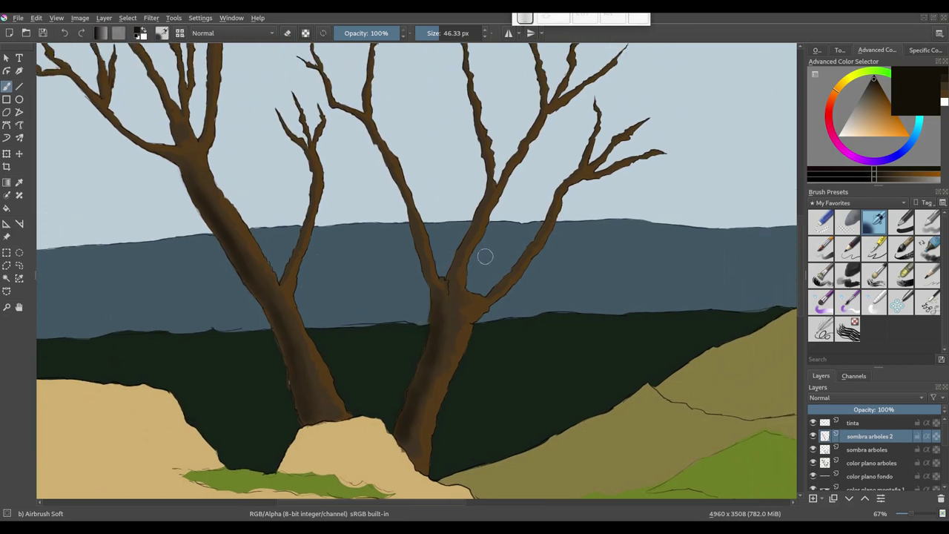
scroll(505, 246, up, 1)
Rotate and zoom in on the trunk fork, then test darker trunk shading and undo it.
key(6)
key(6)
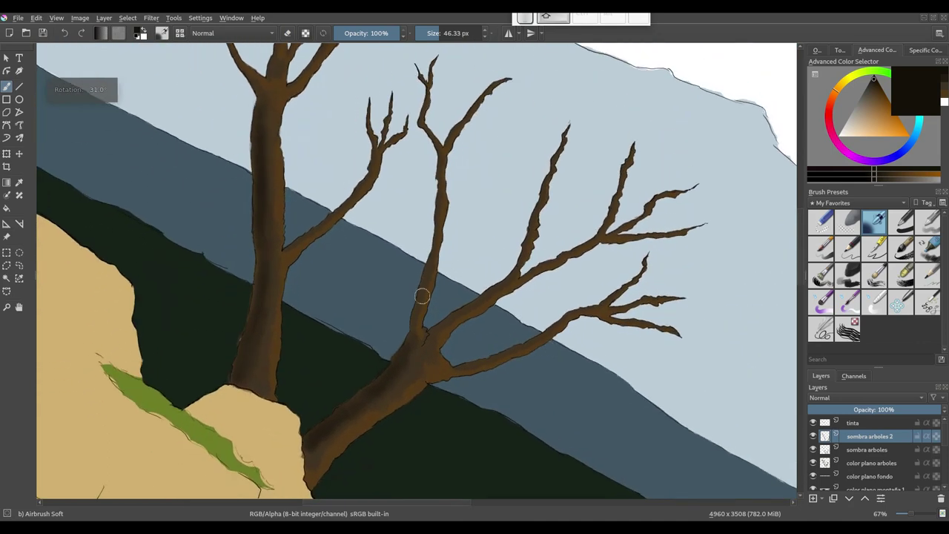
drag(422, 297, 411, 290)
key(plus)
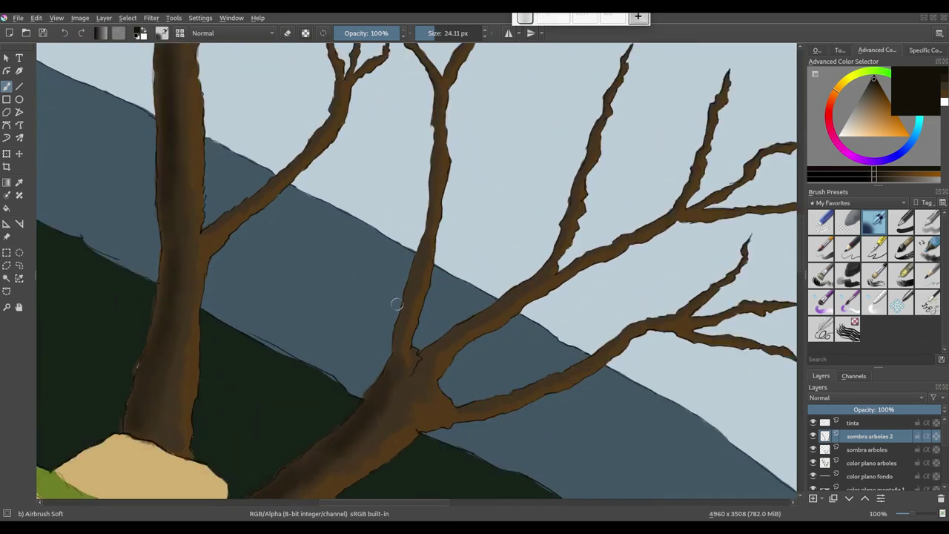
key(plus)
key(plus)
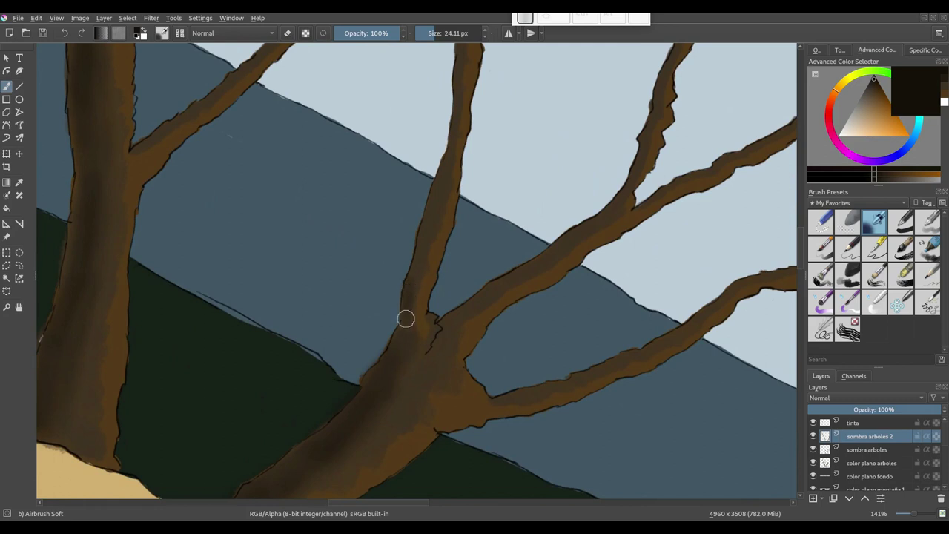
drag(417, 254, 371, 339)
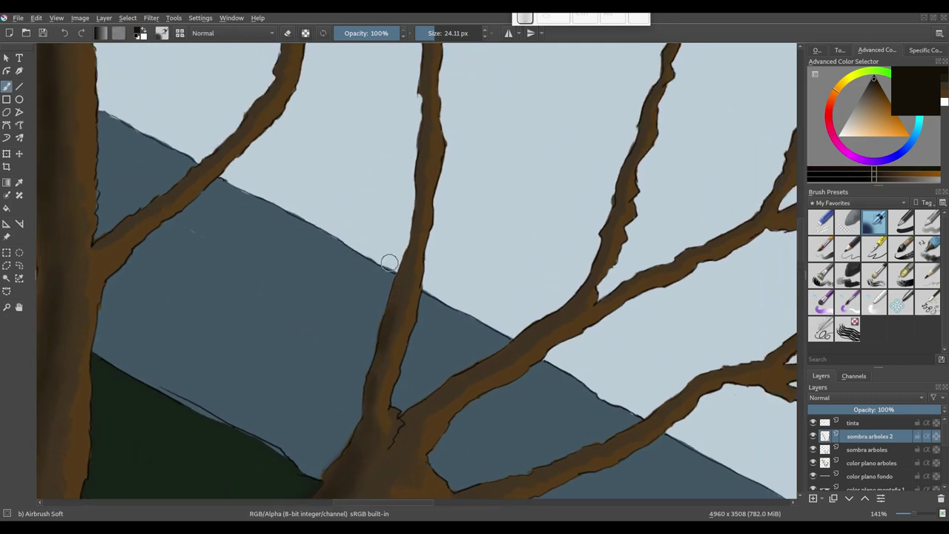
drag(388, 262, 377, 354)
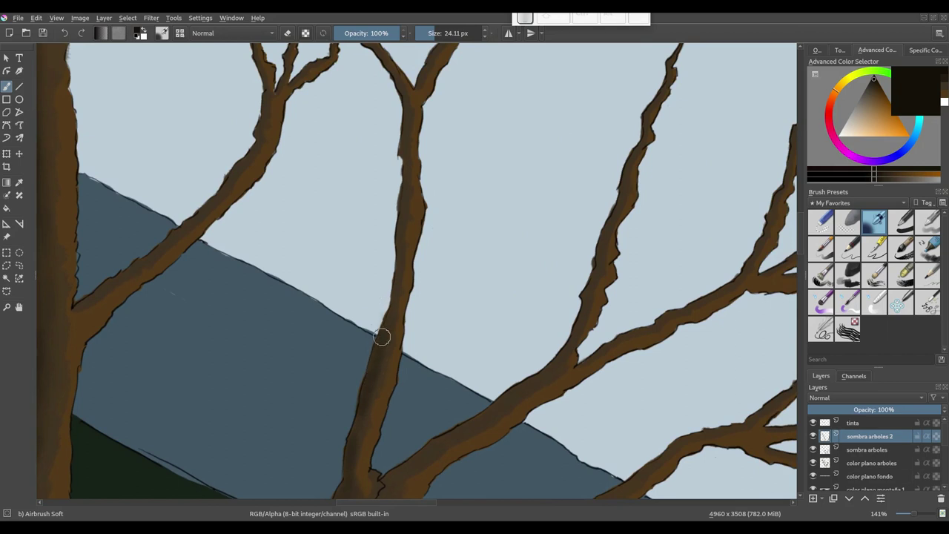
scroll(375, 308, up, 2)
mouse_move(396, 251)
mouse_down()
mouse_move(396, 229)
mouse_move(394, 256)
mouse_up()
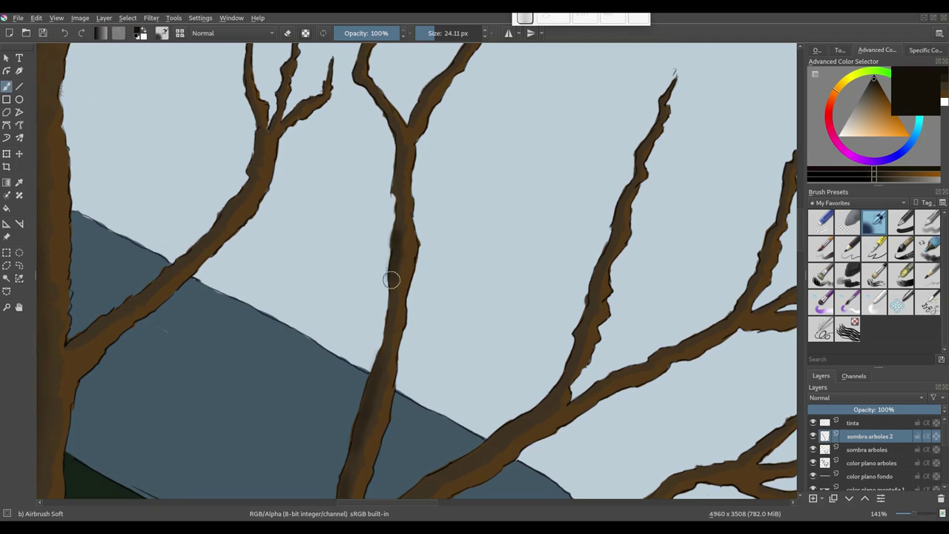
key(ctrl+z)
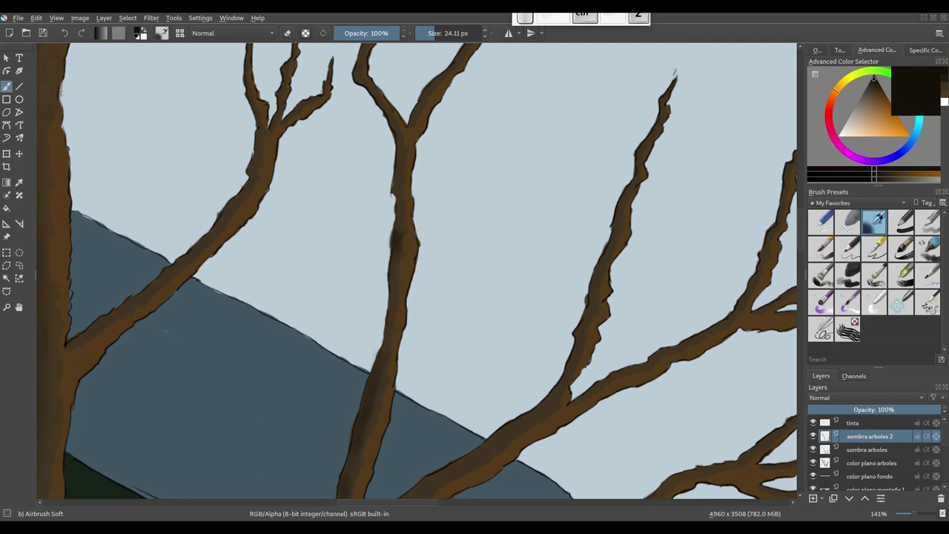
key(ctrl+z)
With a 12 px brush, shade the branch's left edge and faintly along the right branch.
mouse_move(415, 231)
mouse_down()
mouse_move(398, 231)
mouse_move(395, 243)
mouse_move(397, 228)
mouse_move(374, 374)
mouse_up()
scroll(371, 254, up, 3)
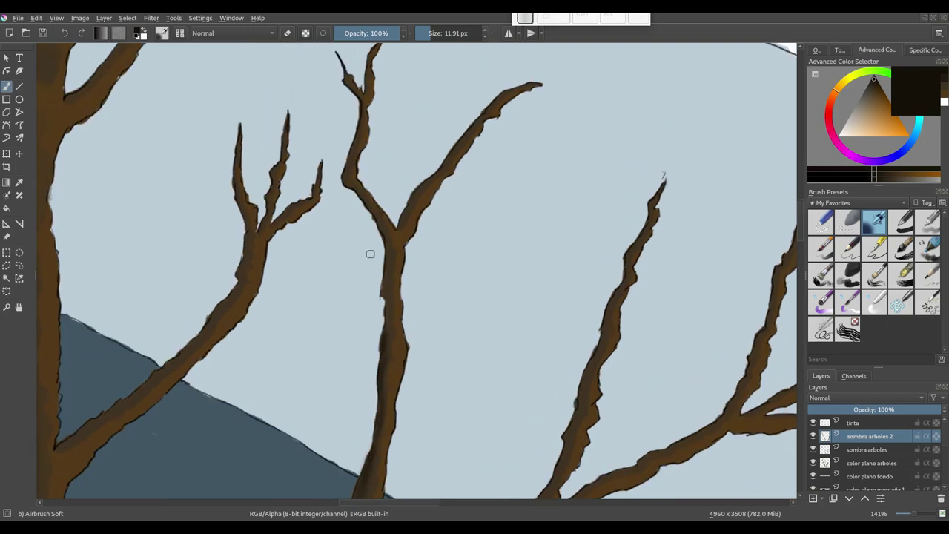
scroll(352, 212, up, 1)
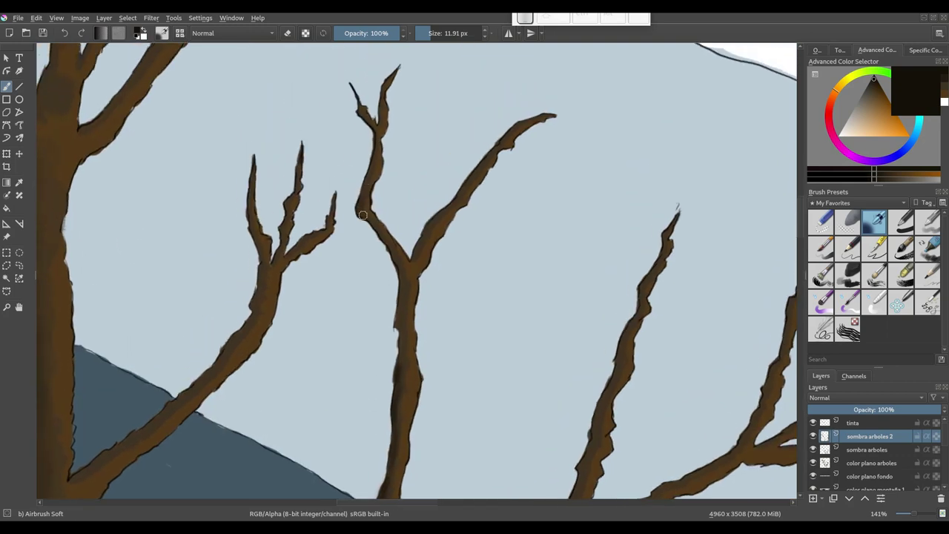
mouse_move(383, 237)
mouse_down()
mouse_move(403, 281)
mouse_move(402, 339)
mouse_move(399, 324)
mouse_up()
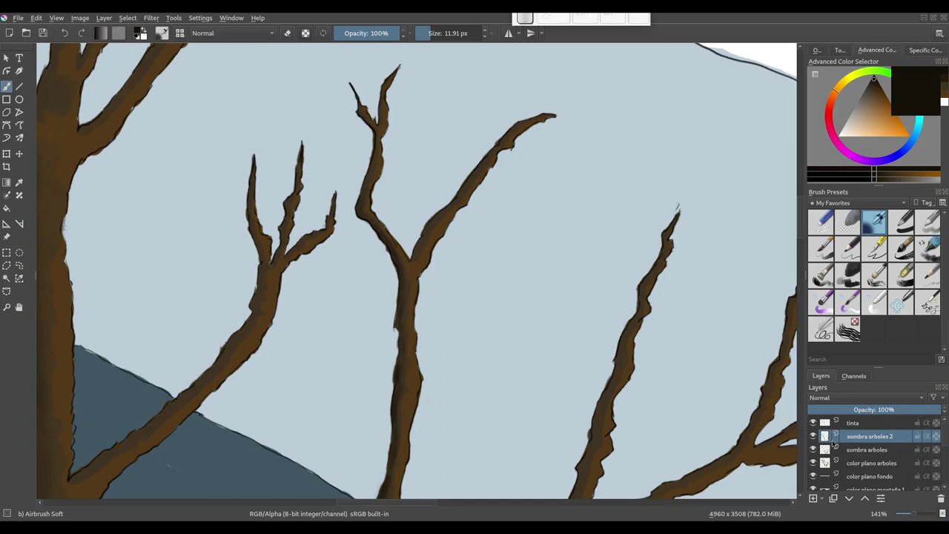
mouse_move(355, 85)
mouse_down()
mouse_move(385, 213)
mouse_move(415, 230)
mouse_move(409, 252)
mouse_move(388, 233)
mouse_move(408, 276)
mouse_move(398, 310)
mouse_up()
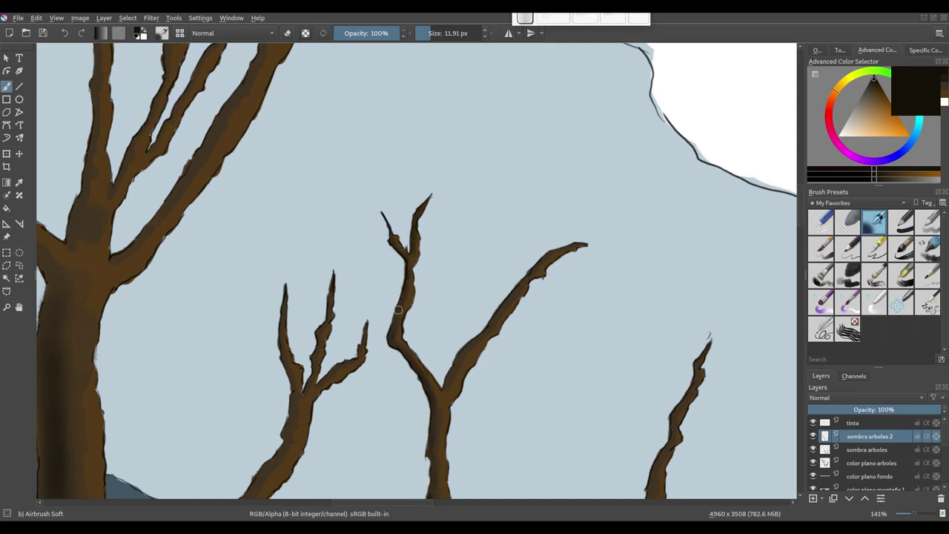
drag(456, 360, 547, 254)
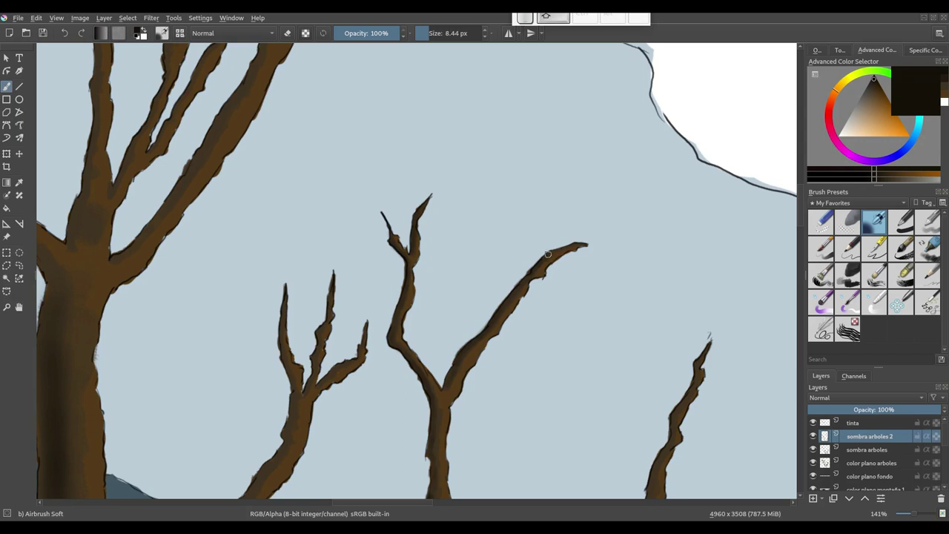
Zoom out, enlarge the brush to about 29 px, and undo a stray stroke.
scroll(454, 281, down, 3)
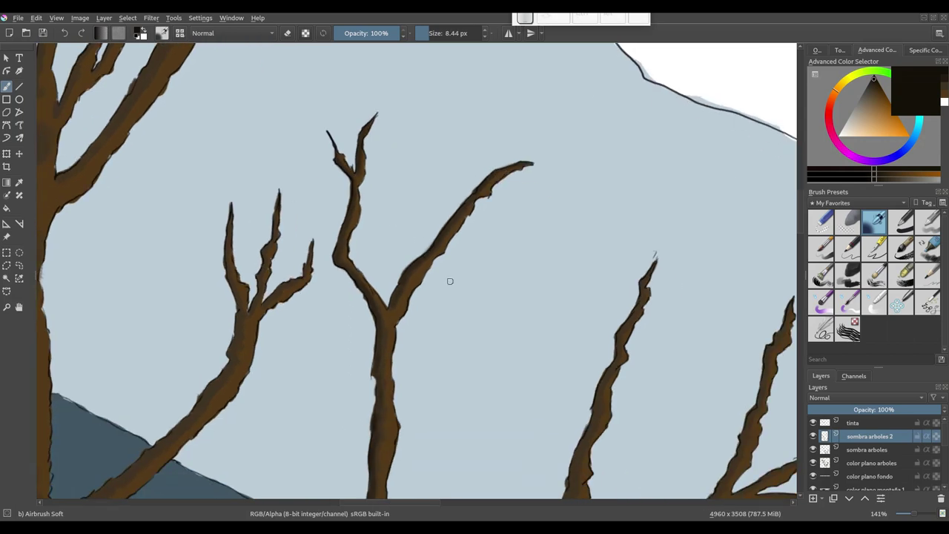
scroll(454, 282, down, 3)
scroll(519, 185, down, 2)
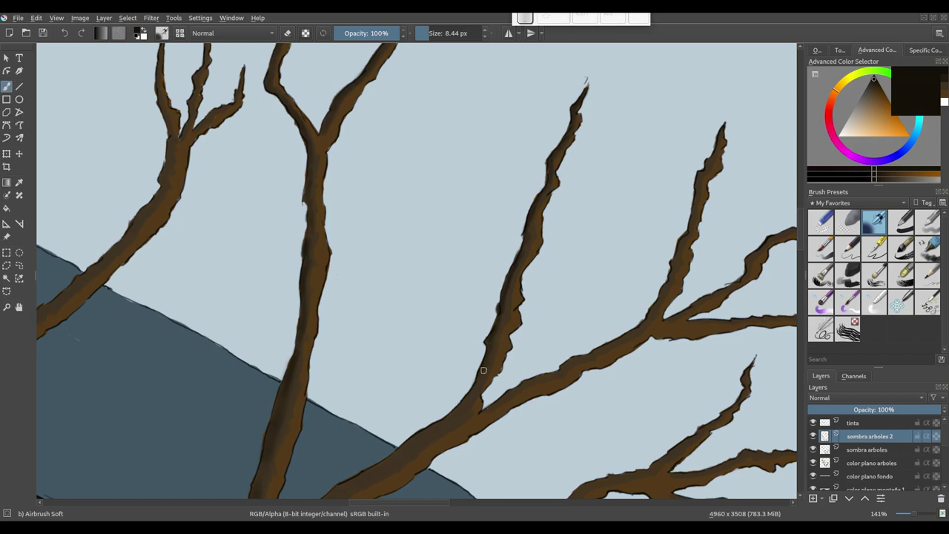
scroll(484, 370, down, 3)
scroll(483, 281, down, 3)
key(bracketright)
key(bracketright)
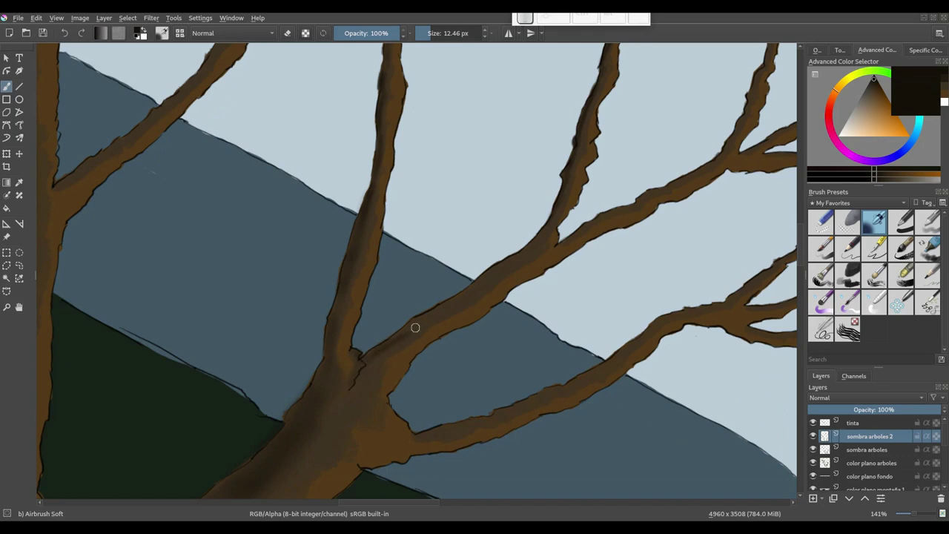
drag(377, 349, 417, 323)
key(ctrl+z)
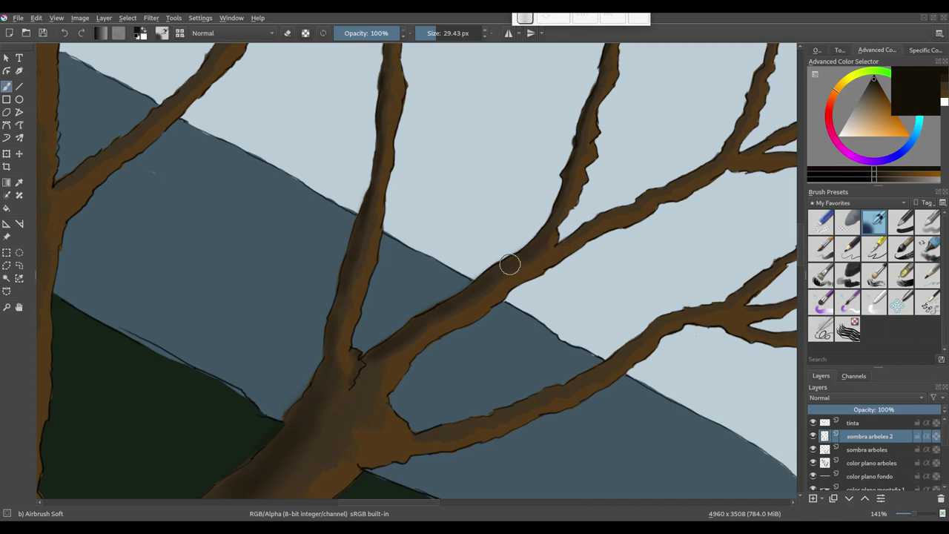
With a 9 px brush, shade the long right branch and a left edge to its tip.
drag(489, 280, 450, 324)
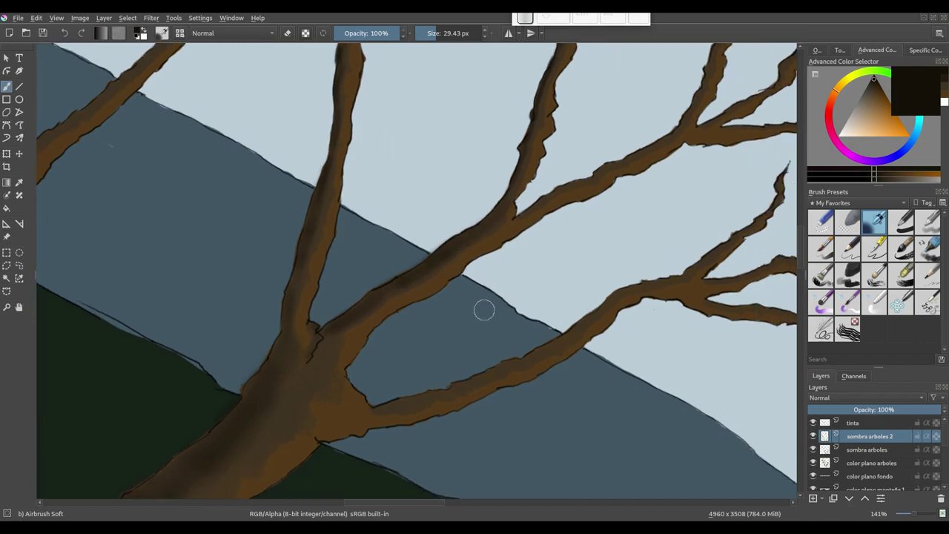
key(bracketleft)
key(bracketleft)
key(bracketleft)
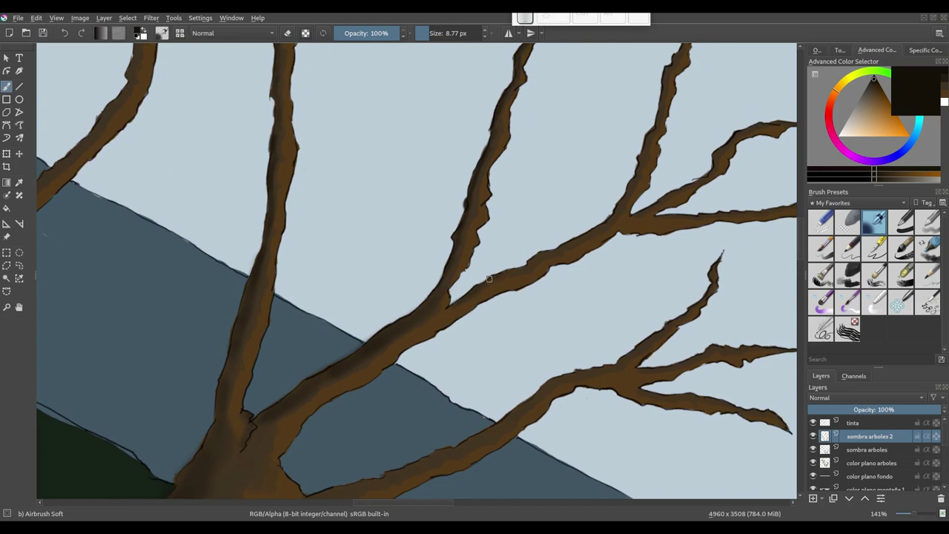
mouse_move(547, 254)
mouse_down()
mouse_move(558, 250)
mouse_move(481, 278)
mouse_up()
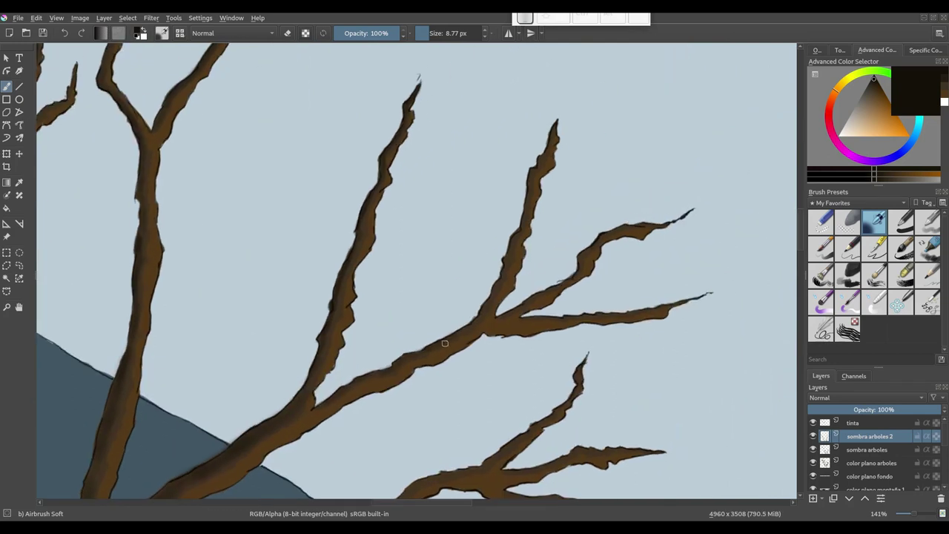
drag(465, 327, 483, 299)
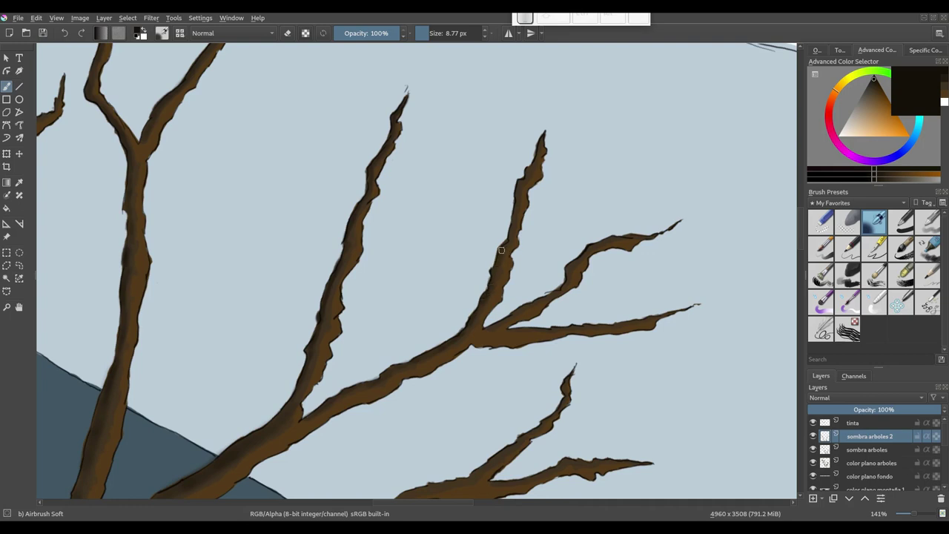
drag(501, 249, 460, 303)
drag(485, 267, 477, 299)
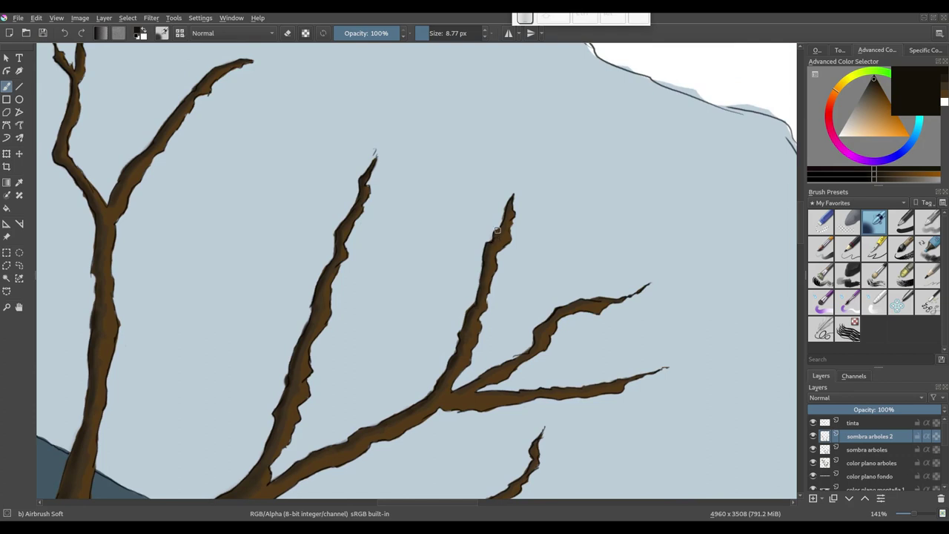
drag(510, 201, 511, 205)
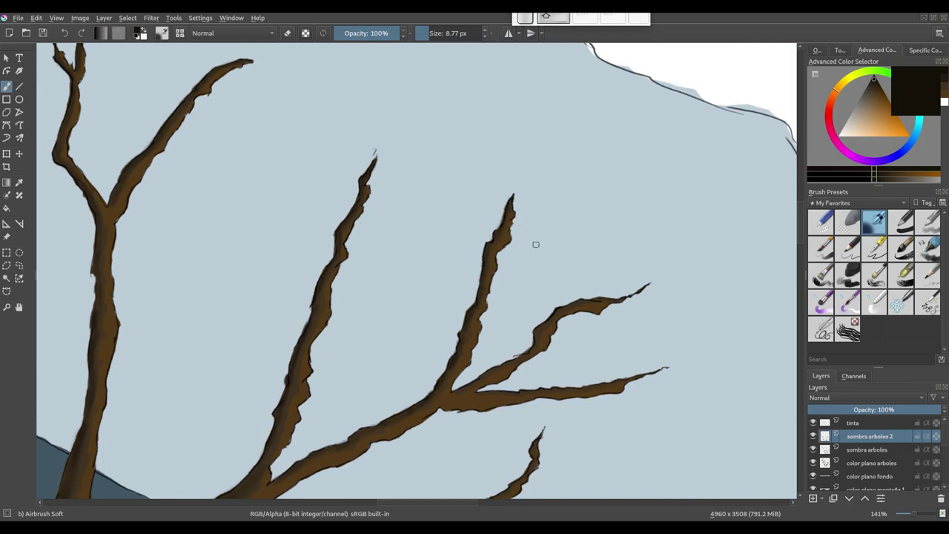
Rotate the view upright and shade the upper edges of the branch and twig.
key(4)
drag(520, 341, 548, 311)
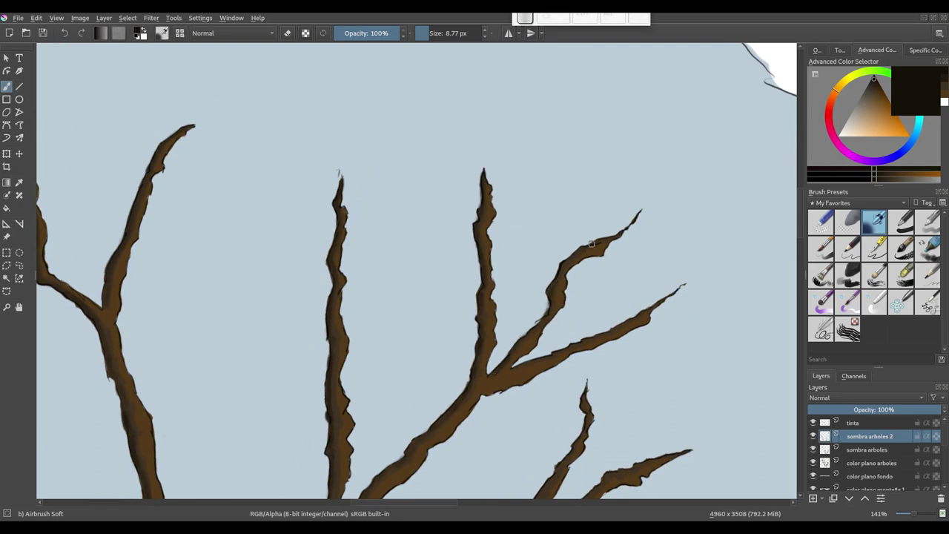
scroll(511, 287, down, 3)
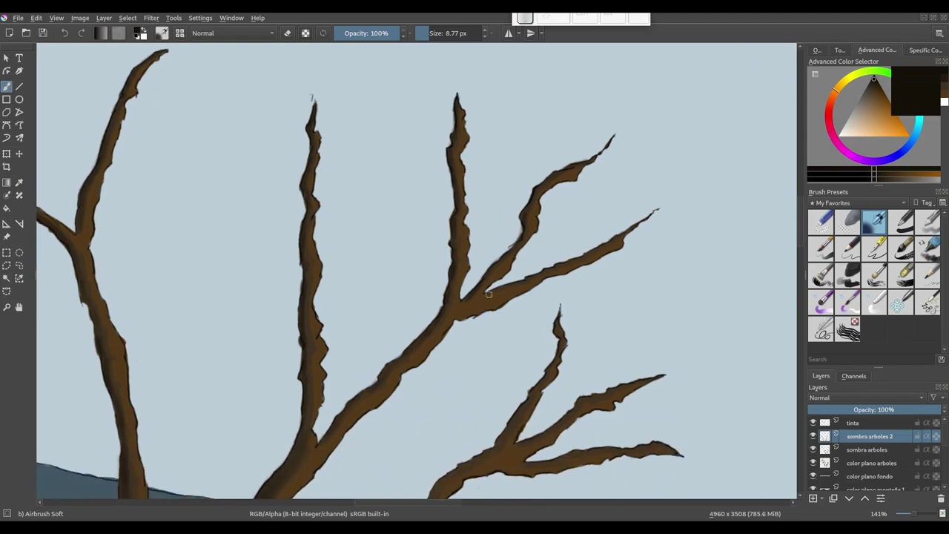
drag(544, 272, 564, 250)
scroll(564, 250, down, 4)
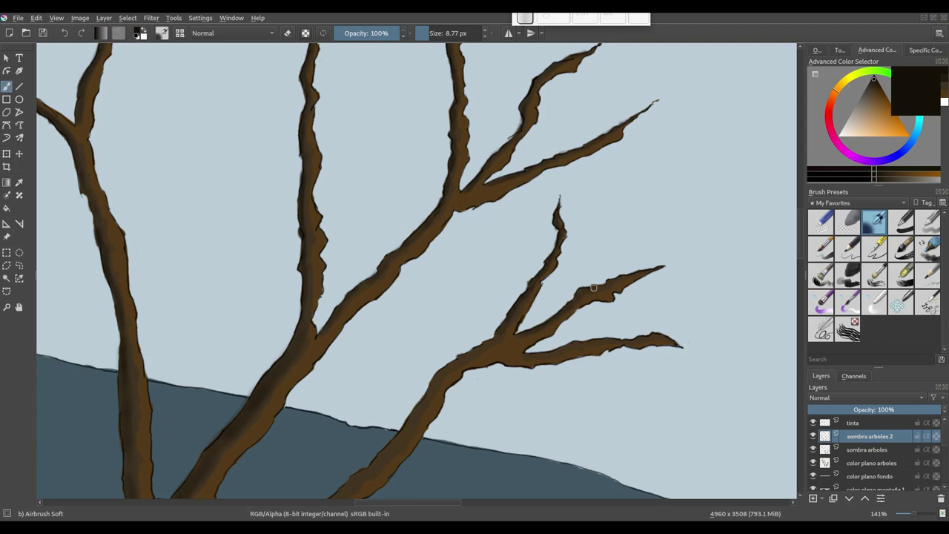
drag(594, 287, 628, 276)
scroll(653, 268, down, 3)
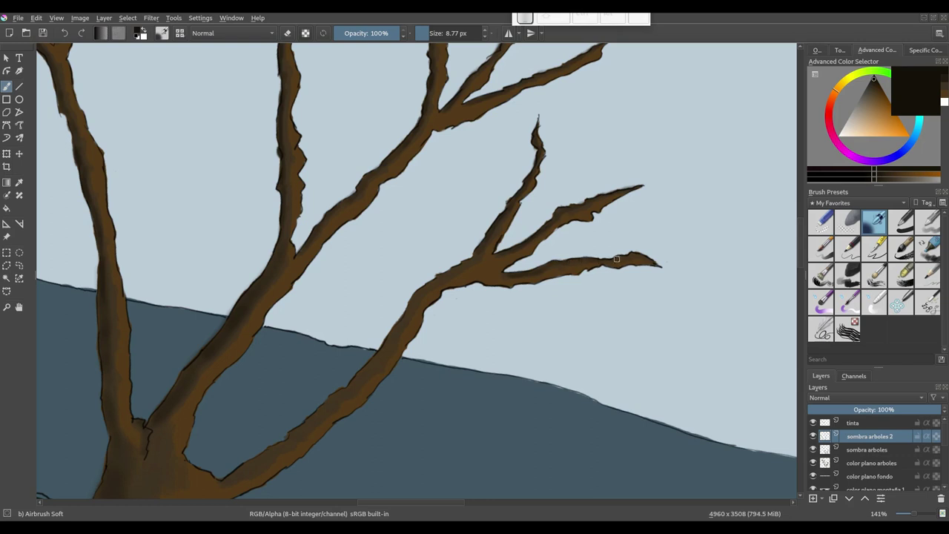
scroll(479, 310, down, 3)
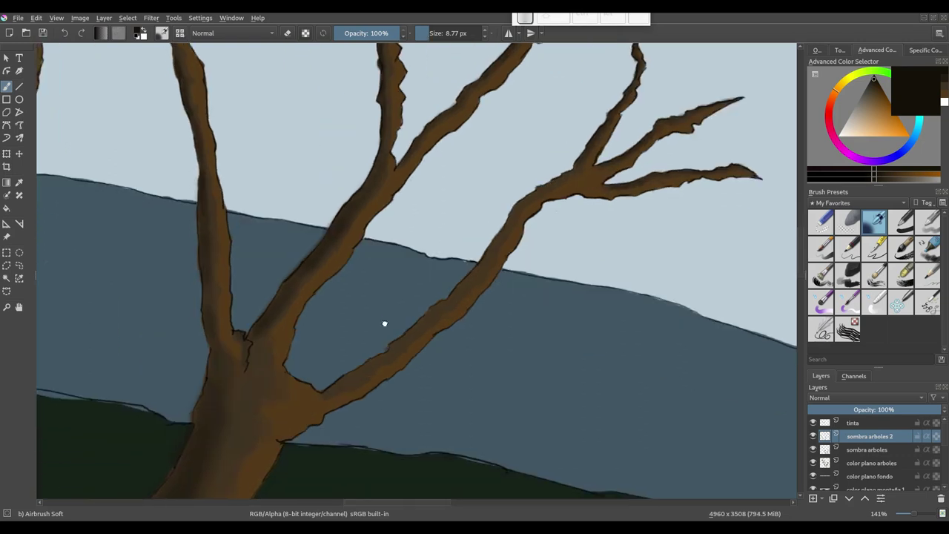
scroll(383, 322, down, 3)
Resize the airbrush to about 21 px and shade along the right branch from the fork.
mouse_move(398, 312)
mouse_down()
mouse_move(407, 304)
mouse_move(382, 312)
mouse_up()
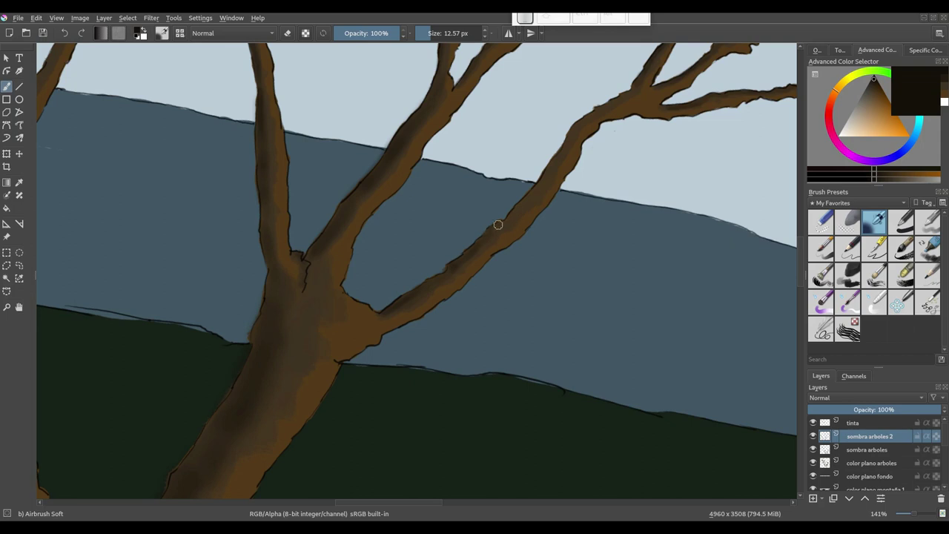
drag(494, 214, 432, 301)
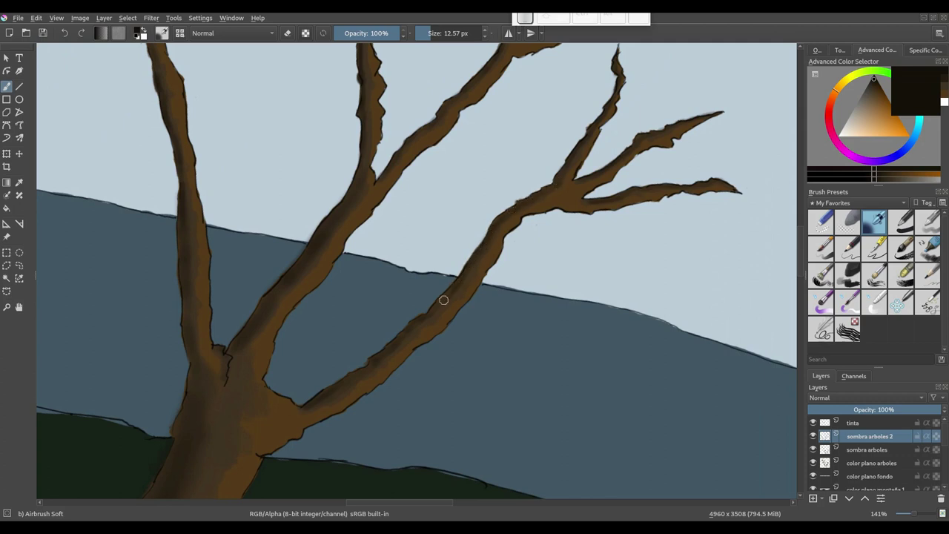
key(bracketright)
key(bracketright)
key(bracketright)
mouse_move(336, 349)
mouse_down()
mouse_move(431, 371)
mouse_move(423, 282)
mouse_move(479, 272)
mouse_move(476, 358)
mouse_move(373, 318)
mouse_move(346, 333)
mouse_move(254, 440)
mouse_up()
key(bracketleft)
key(bracketleft)
key(bracketleft)
key(bracketleft)
mouse_move(255, 422)
mouse_down()
mouse_move(240, 445)
mouse_move(269, 404)
mouse_up()
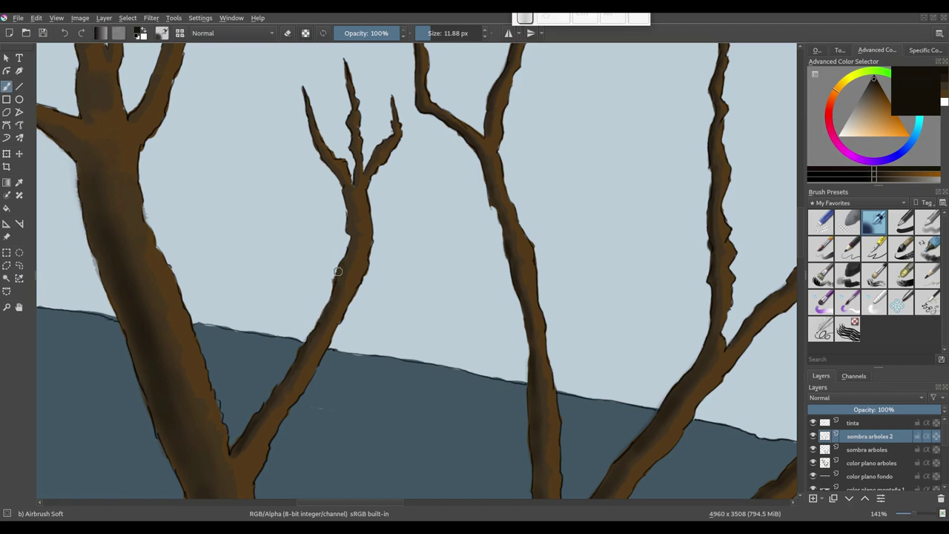
Pan to the upper branches, set the brush near 10.6 px, and undo a stroke by the trunk.
drag(343, 263, 304, 348)
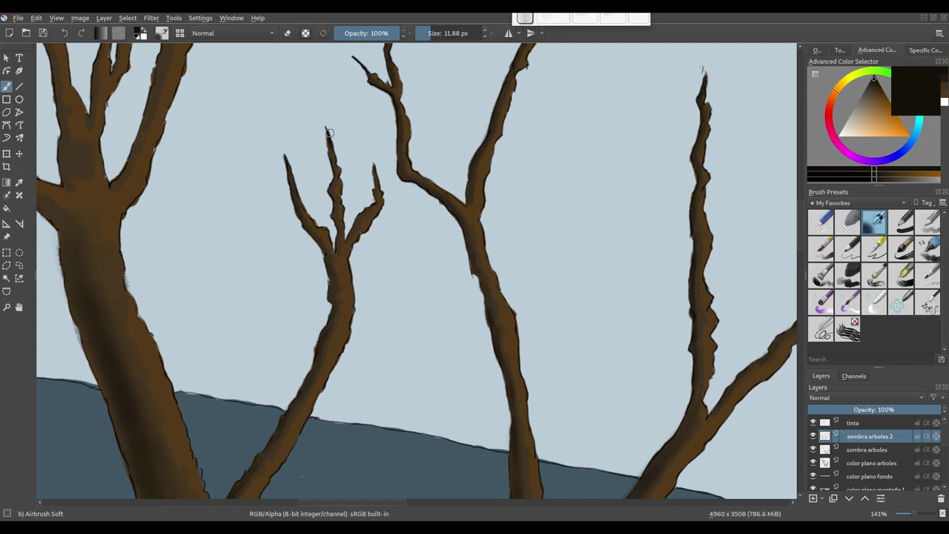
drag(329, 132, 312, 132)
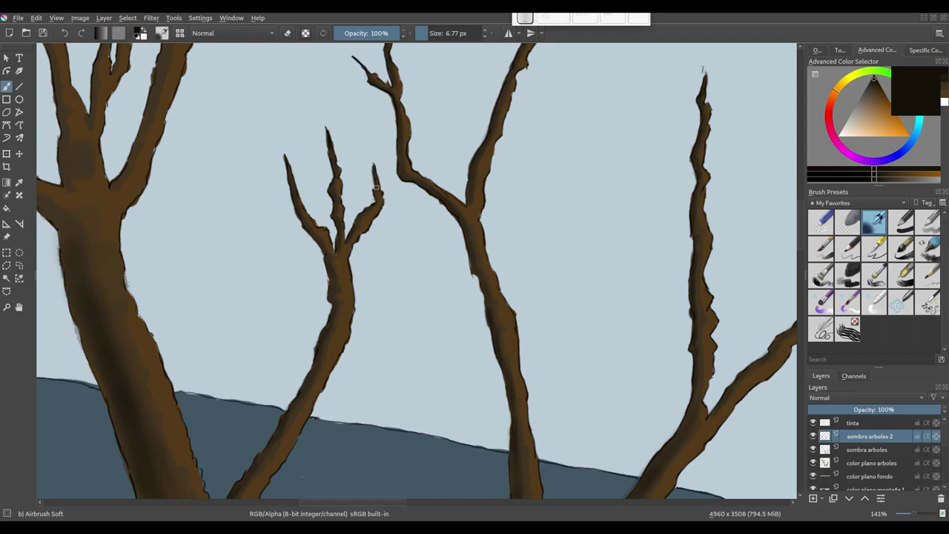
mouse_move(371, 208)
mouse_down()
mouse_move(396, 320)
mouse_move(361, 422)
mouse_move(298, 382)
mouse_up()
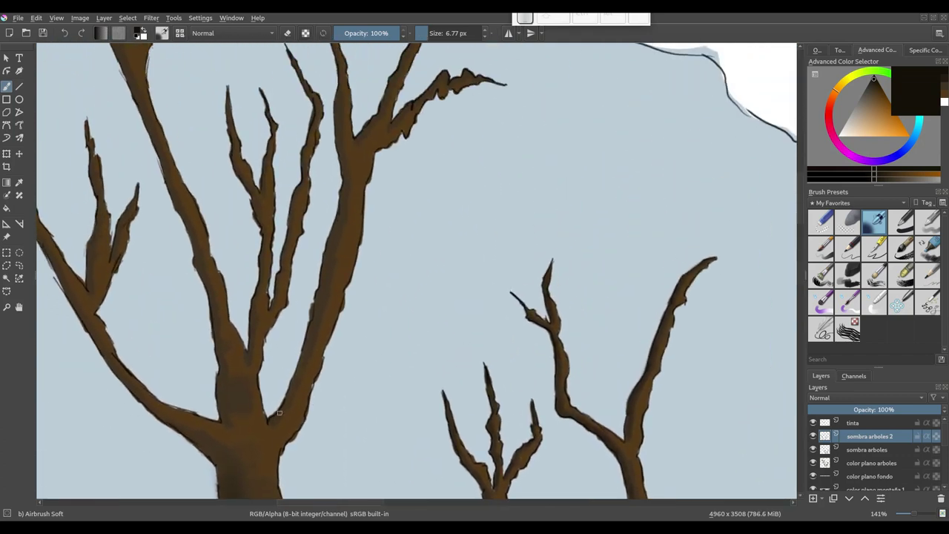
shift+drag(279, 412, 285, 412)
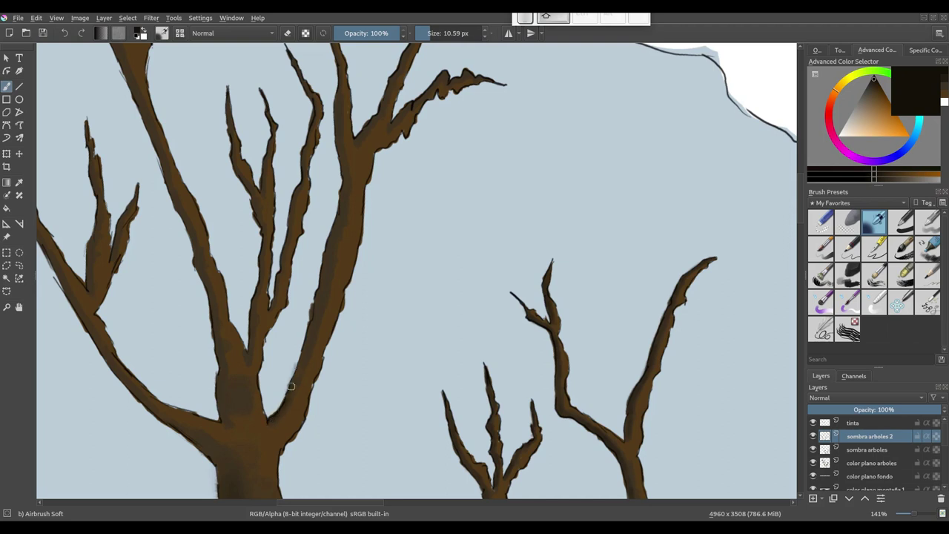
key(ctrl+z)
scroll(304, 344, up, 3)
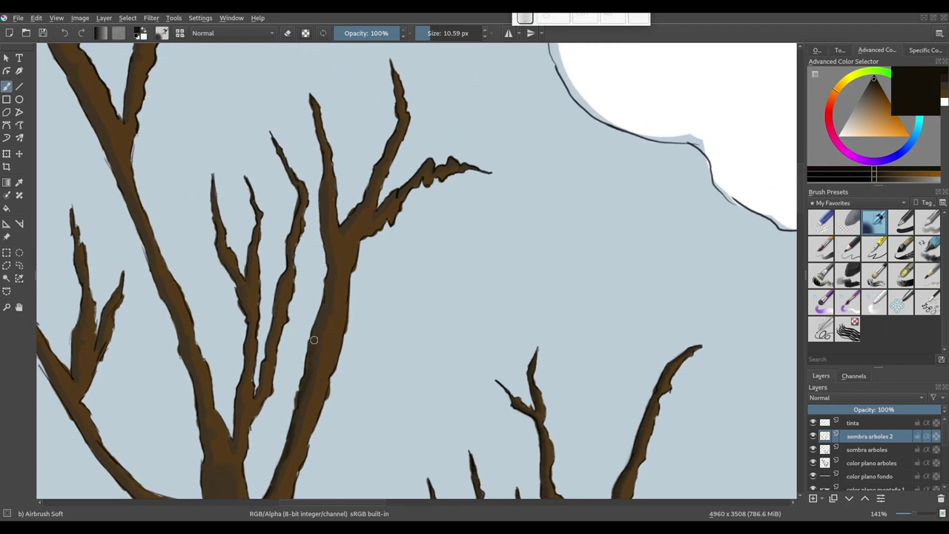
scroll(293, 315, up, 3)
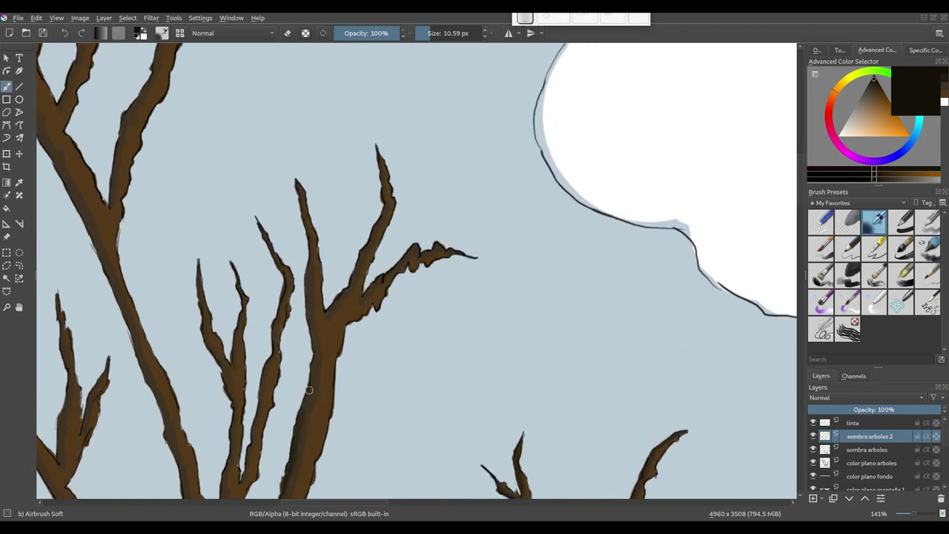
drag(303, 247, 304, 254)
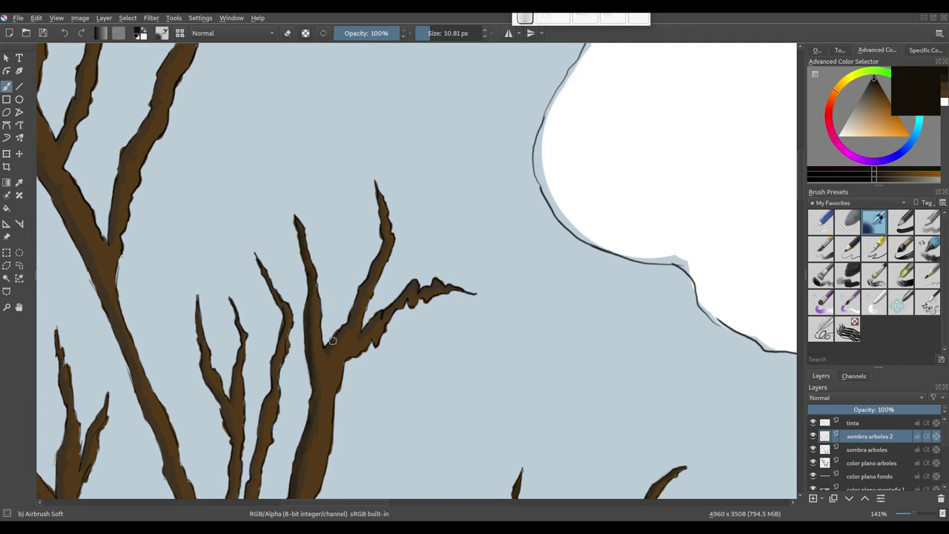
Shade branch edges up to the tip and along a small twig, shrinking the brush to 6.6 px.
drag(331, 349, 373, 270)
mouse_move(373, 270)
mouse_down()
mouse_move(376, 185)
mouse_move(384, 235)
mouse_up()
drag(430, 296, 458, 239)
key(bracketleft)
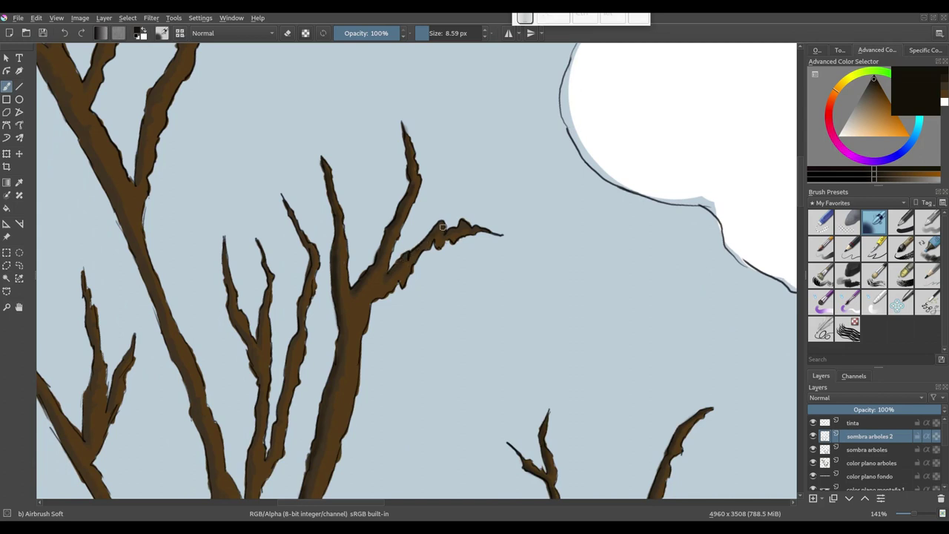
drag(464, 227, 475, 227)
scroll(409, 268, down, 2)
scroll(409, 268, left, 3)
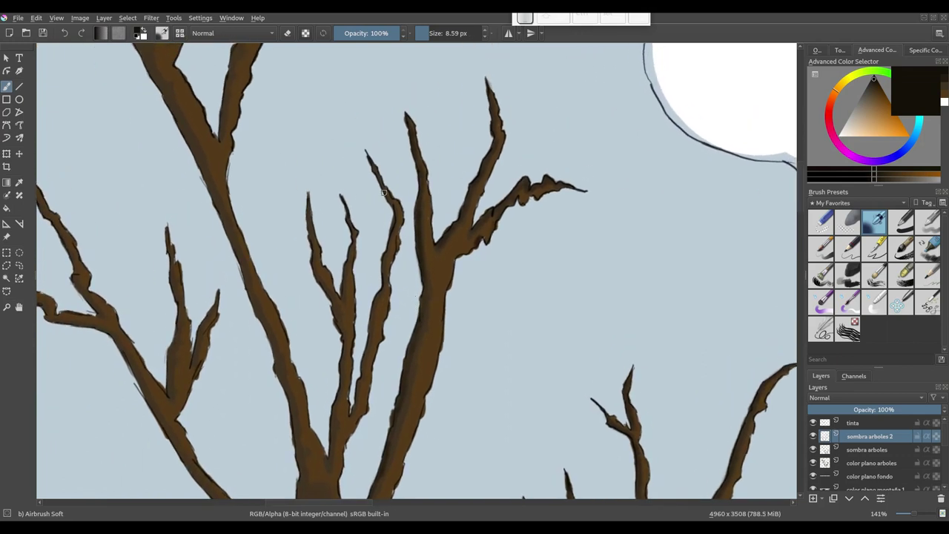
key(bracketleft)
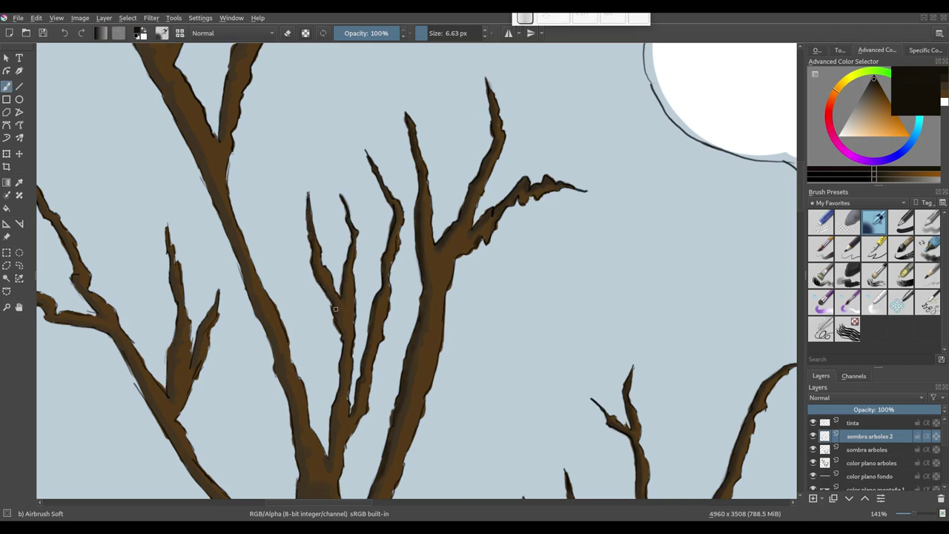
With a larger brush, shade down the left edges of the upper right fork and its branch.
mouse_move(335, 308)
mouse_down()
mouse_move(343, 333)
mouse_move(383, 217)
mouse_move(379, 239)
mouse_up()
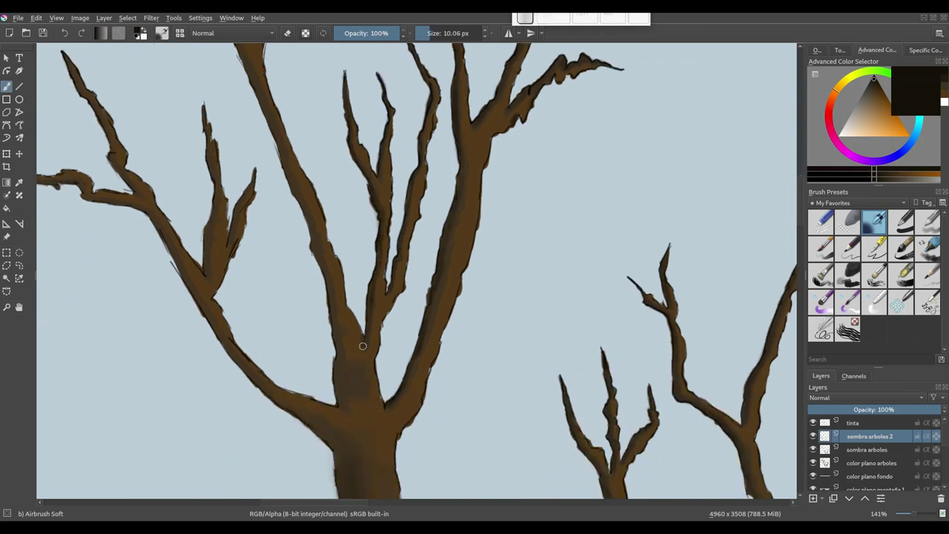
mouse_move(363, 346)
mouse_down()
mouse_move(403, 470)
mouse_move(431, 159)
mouse_move(431, 212)
mouse_move(402, 295)
mouse_up()
mouse_move(385, 98)
mouse_down()
mouse_move(373, 111)
mouse_move(381, 132)
mouse_move(363, 212)
mouse_move(381, 296)
mouse_up()
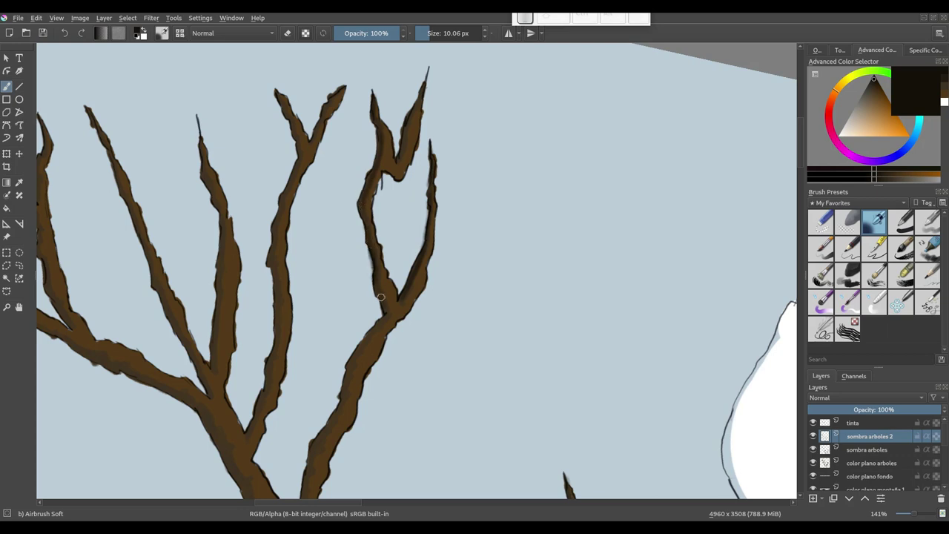
mouse_move(425, 83)
mouse_down()
mouse_move(361, 249)
mouse_move(431, 189)
mouse_move(452, 194)
mouse_move(420, 236)
mouse_move(405, 292)
mouse_move(376, 332)
mouse_move(360, 417)
mouse_up()
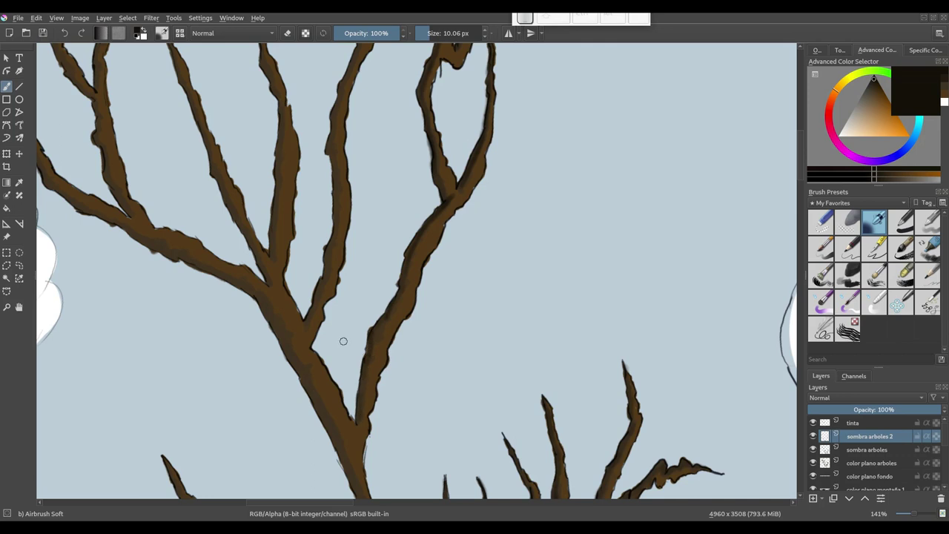
scroll(341, 339, up, 2)
scroll(323, 341, up, 2)
mouse_move(307, 390)
mouse_down()
mouse_move(334, 284)
mouse_move(335, 296)
mouse_up()
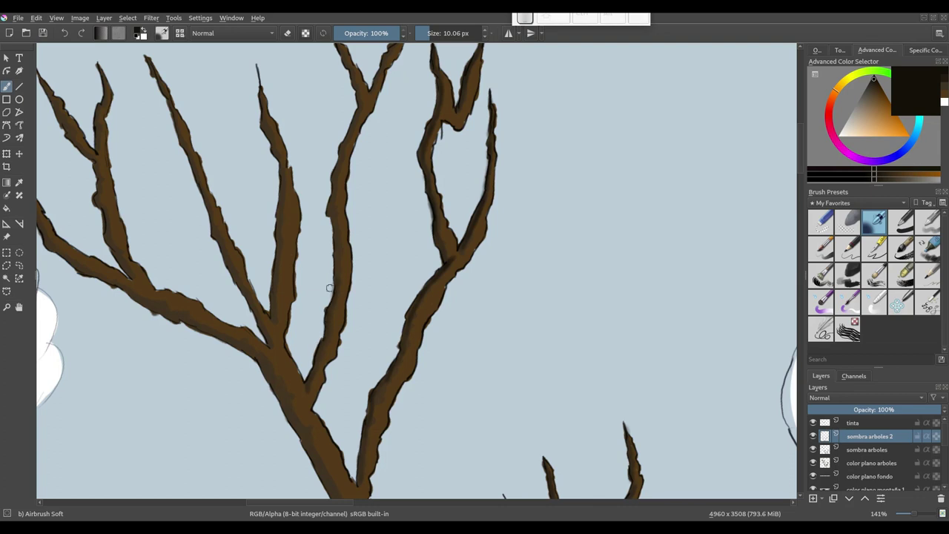
drag(331, 202, 338, 269)
scroll(334, 281, up, 5)
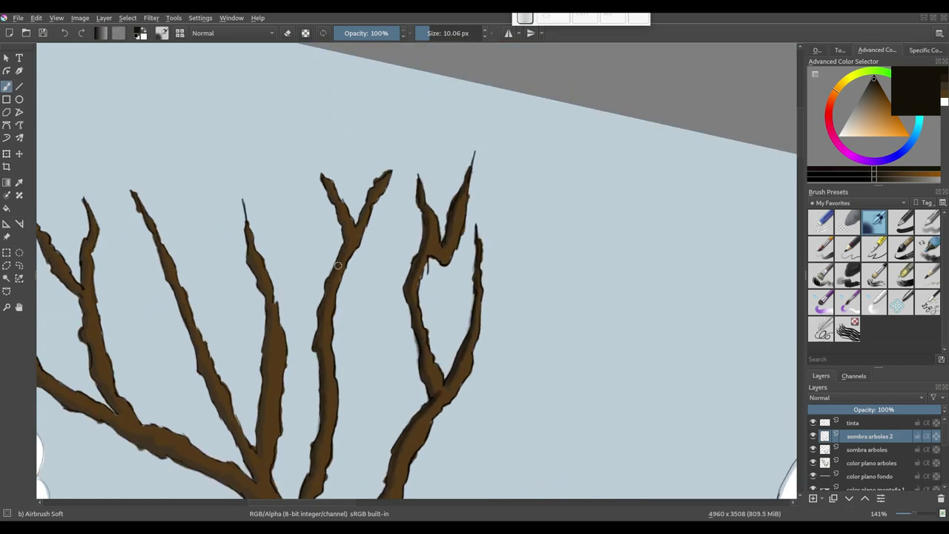
Darken the edges of the first upper branch tips and set the brush to about 8.85 px.
drag(323, 178, 345, 230)
drag(386, 172, 360, 221)
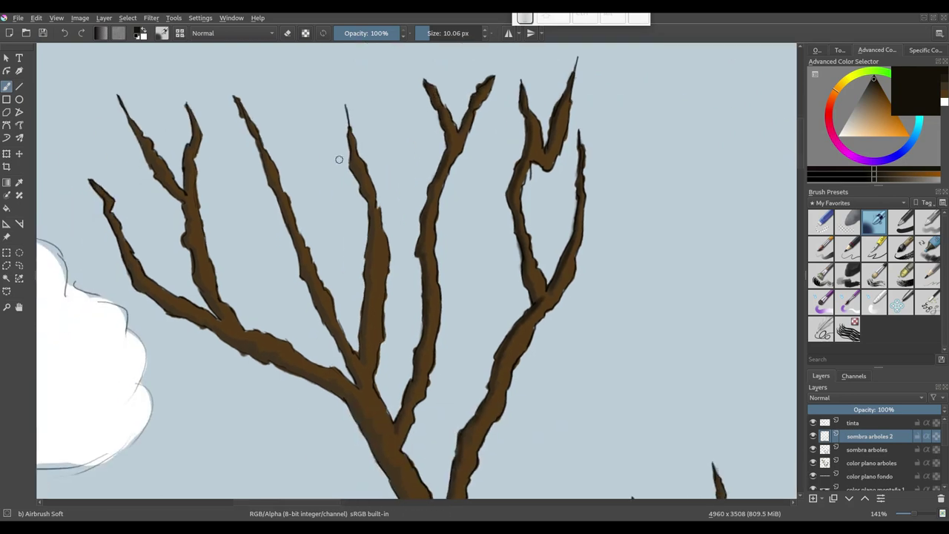
drag(347, 126, 370, 200)
drag(373, 233, 359, 357)
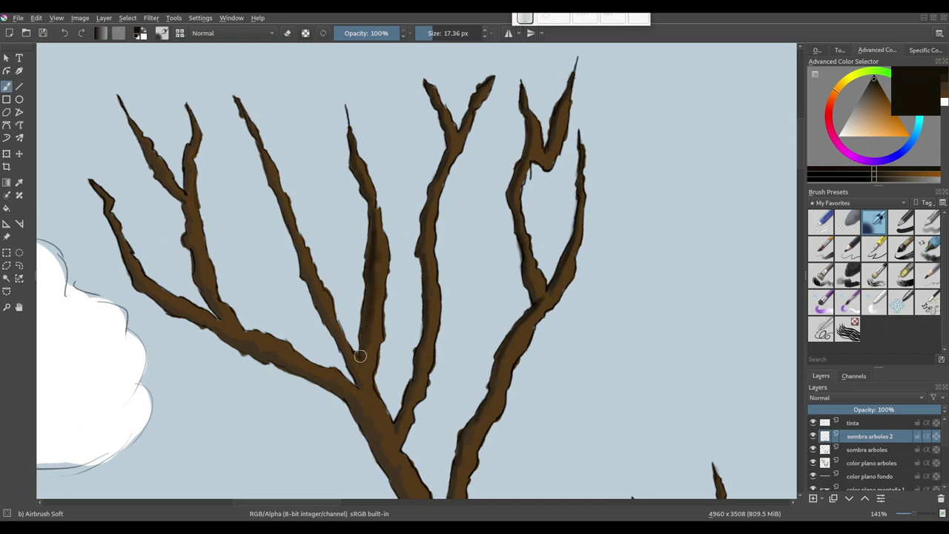
drag(251, 127, 244, 116)
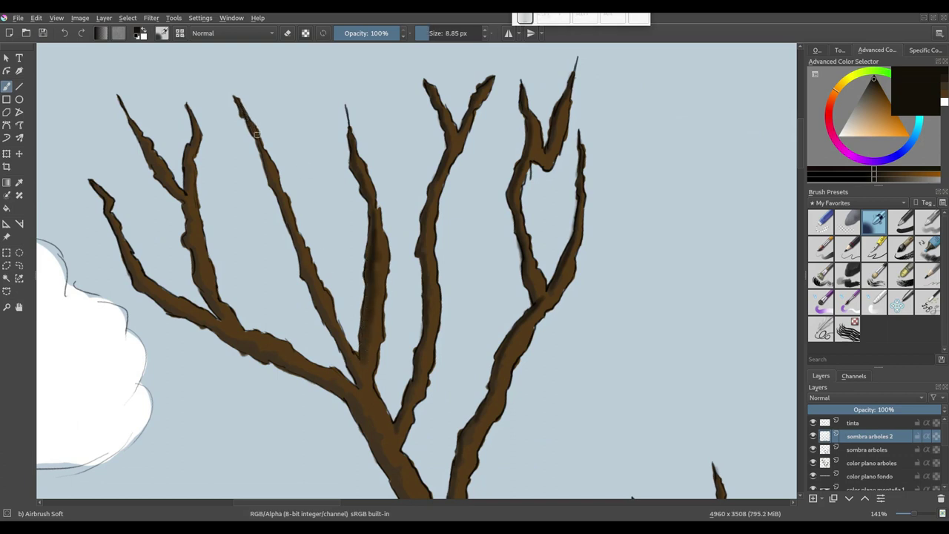
Shade down the edges of the remaining upper-left branches from tip to base.
drag(263, 153, 273, 190)
drag(293, 227, 355, 377)
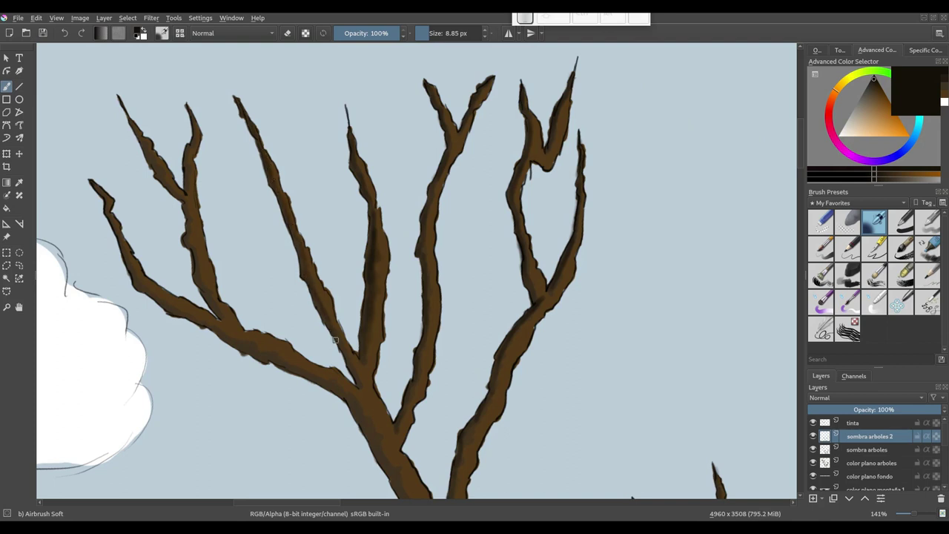
mouse_move(299, 333)
mouse_down()
mouse_move(345, 378)
mouse_move(367, 386)
mouse_up()
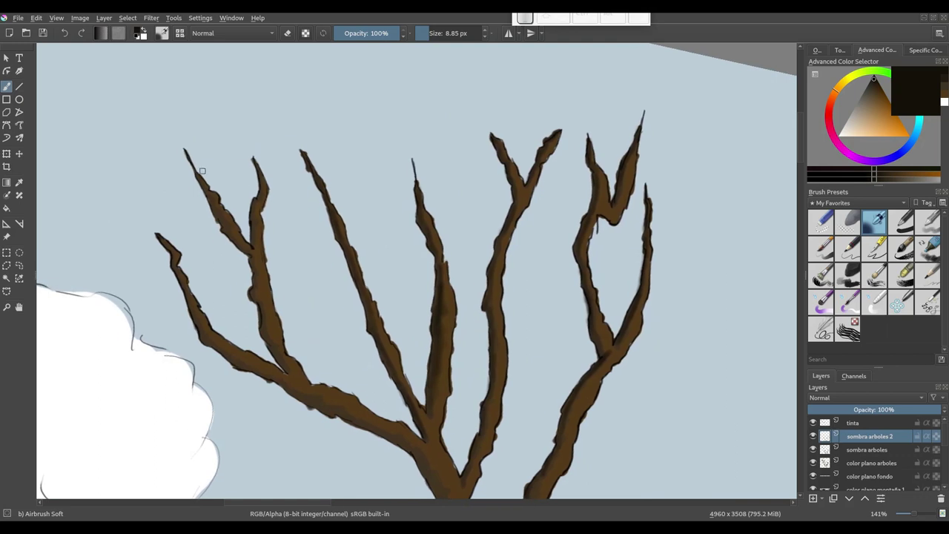
drag(199, 178, 217, 210)
drag(254, 165, 255, 235)
mouse_move(159, 237)
mouse_down()
mouse_move(181, 273)
mouse_move(398, 264)
mouse_move(381, 206)
mouse_move(435, 268)
mouse_up()
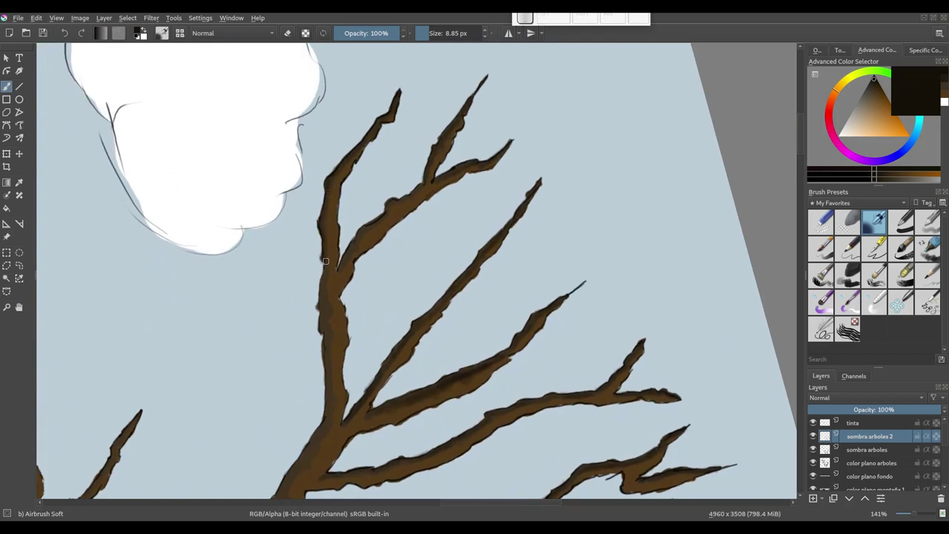
Darken the branch's left edge and, with a 14.5 px brush, shade up the trunk's left edge.
scroll(327, 230, down, 3)
mouse_move(352, 194)
mouse_down()
mouse_move(357, 264)
mouse_move(399, 130)
mouse_up()
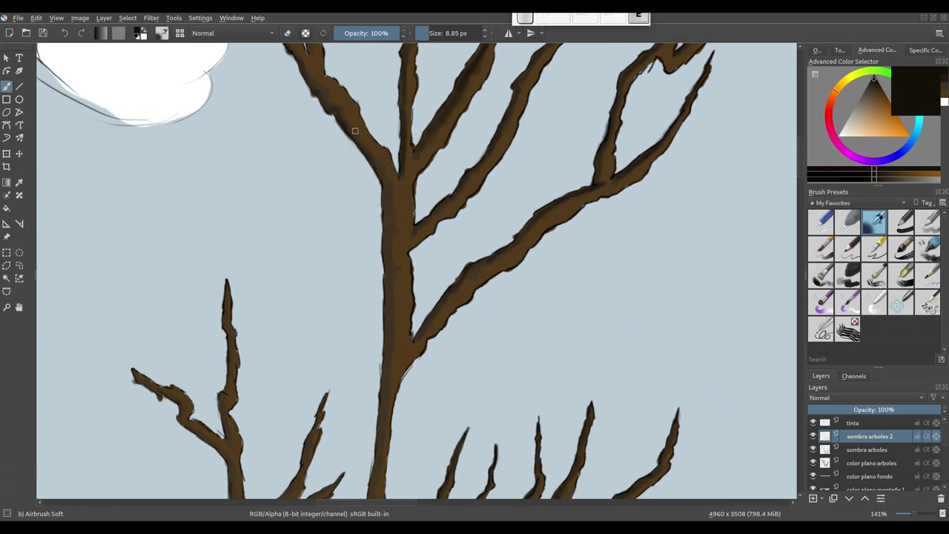
mouse_move(381, 183)
mouse_down()
mouse_move(424, 127)
mouse_move(435, 217)
mouse_up()
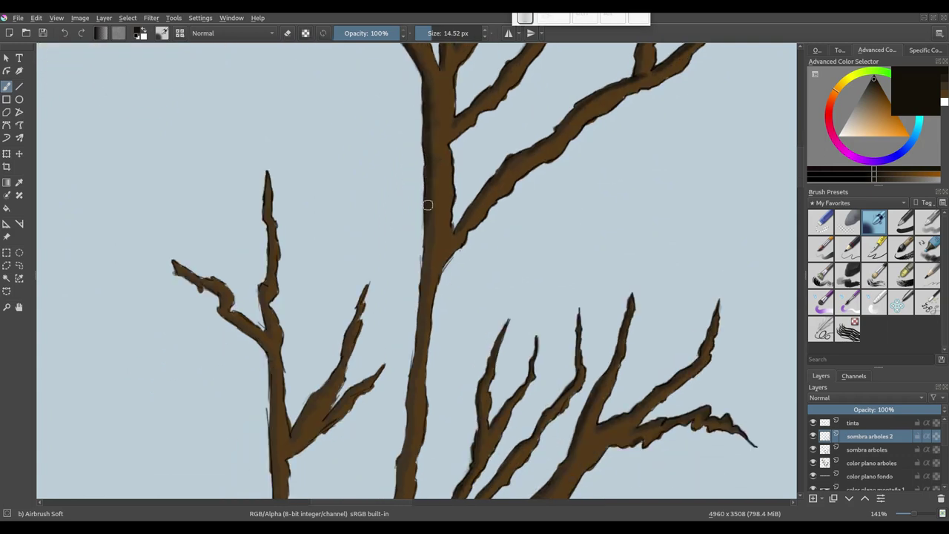
mouse_move(405, 253)
mouse_down()
mouse_move(416, 245)
mouse_move(427, 181)
mouse_up()
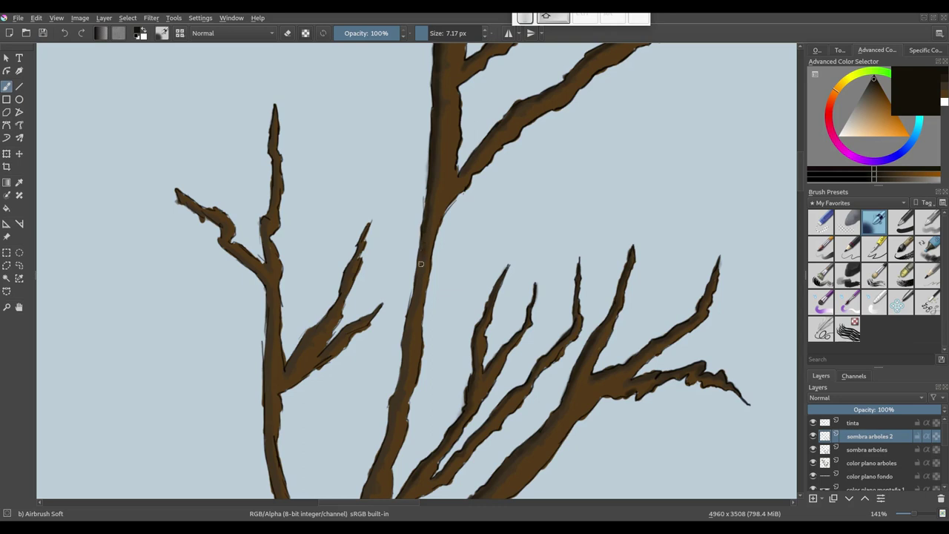
drag(414, 302, 456, 183)
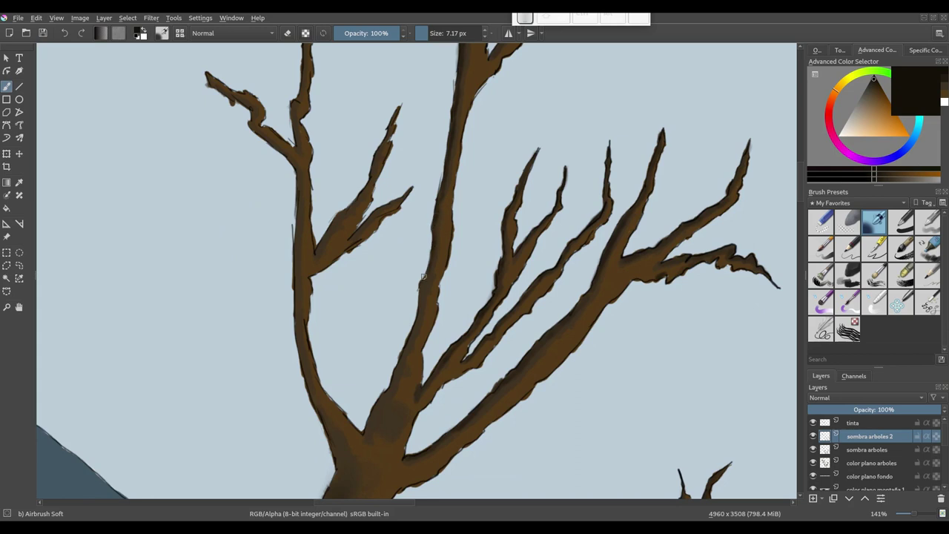
drag(423, 290, 415, 213)
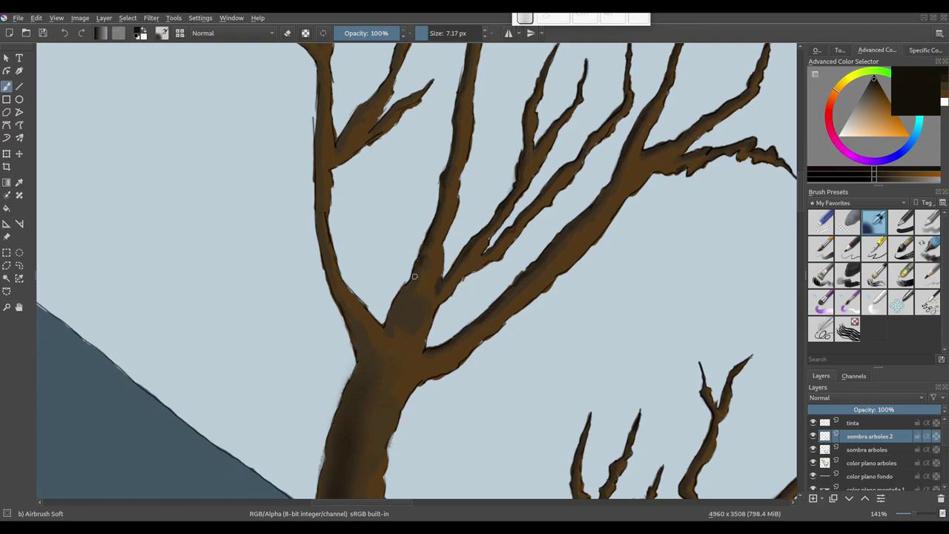
Darken the trunk fork at 21.6 px, then shade the thin branches' edges at 8 px.
drag(414, 277, 396, 314)
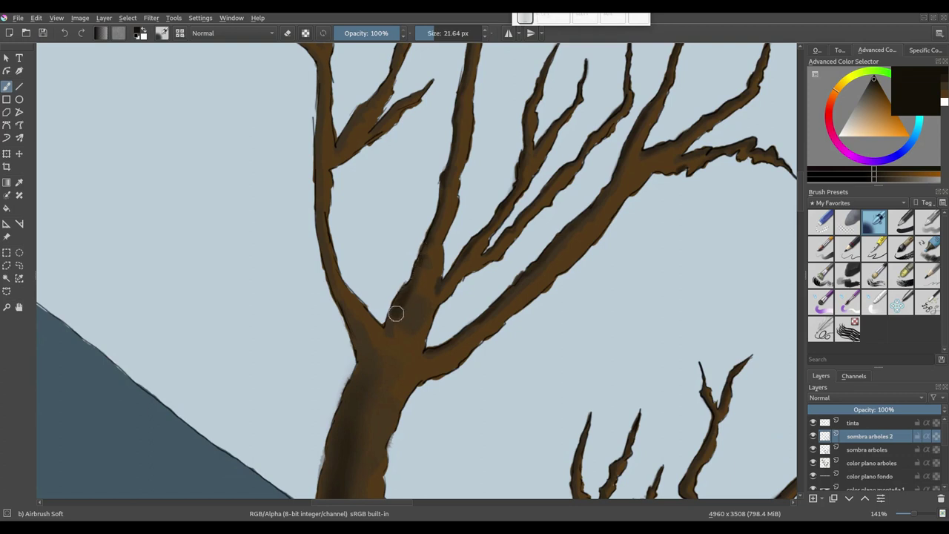
drag(396, 313, 380, 115)
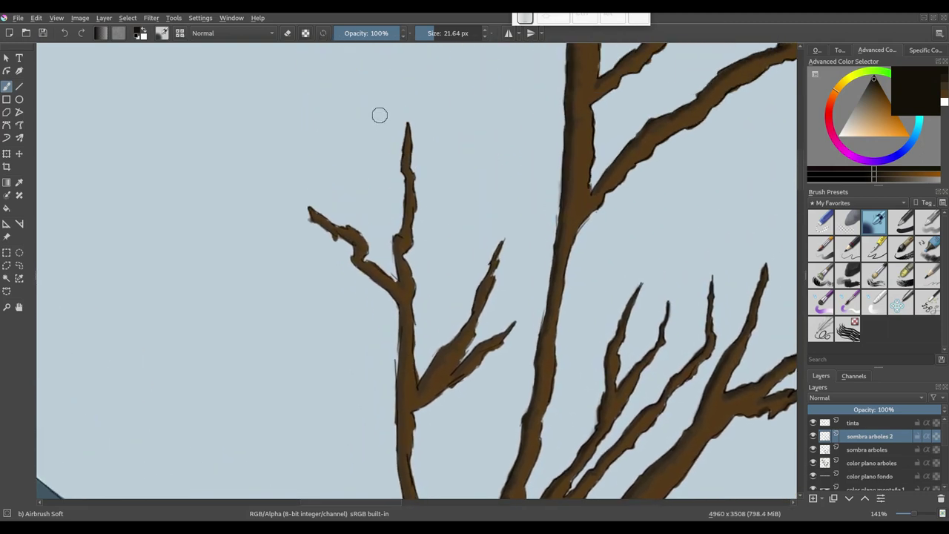
key(bracketleft)
key(bracketleft)
key(bracketleft)
key(bracketleft)
drag(406, 134, 404, 172)
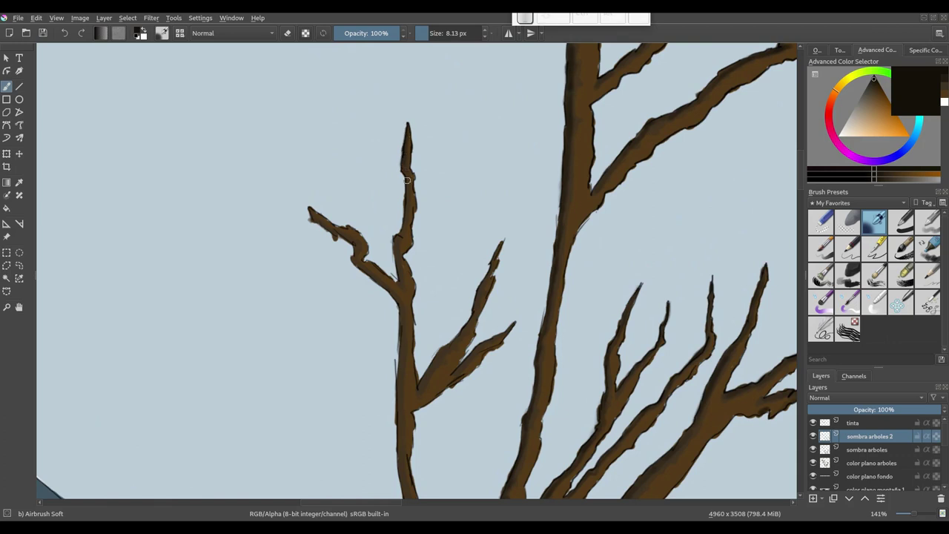
drag(406, 221, 396, 240)
drag(335, 235, 350, 241)
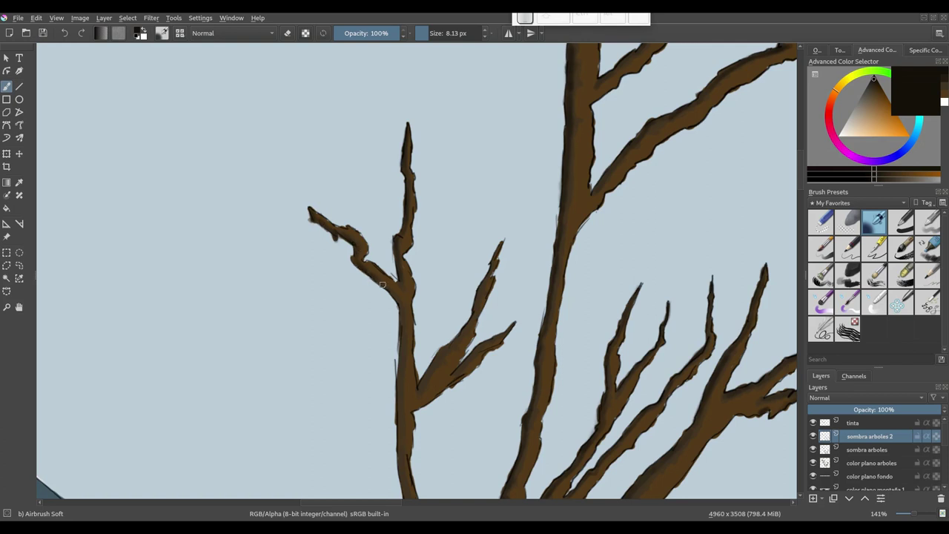
Enlarge the brush to about 16 px and reposition the view on the branches.
scroll(357, 277, down, 3)
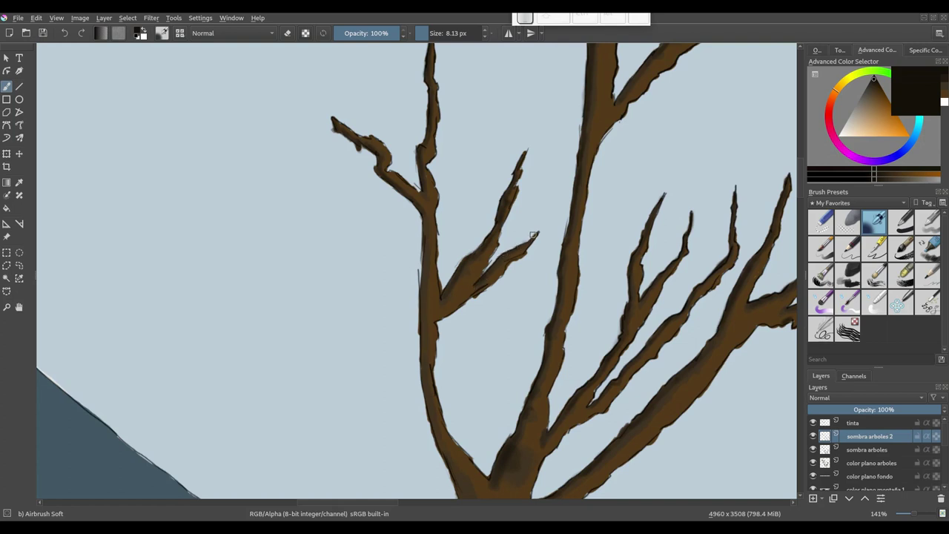
scroll(530, 239, down, 2)
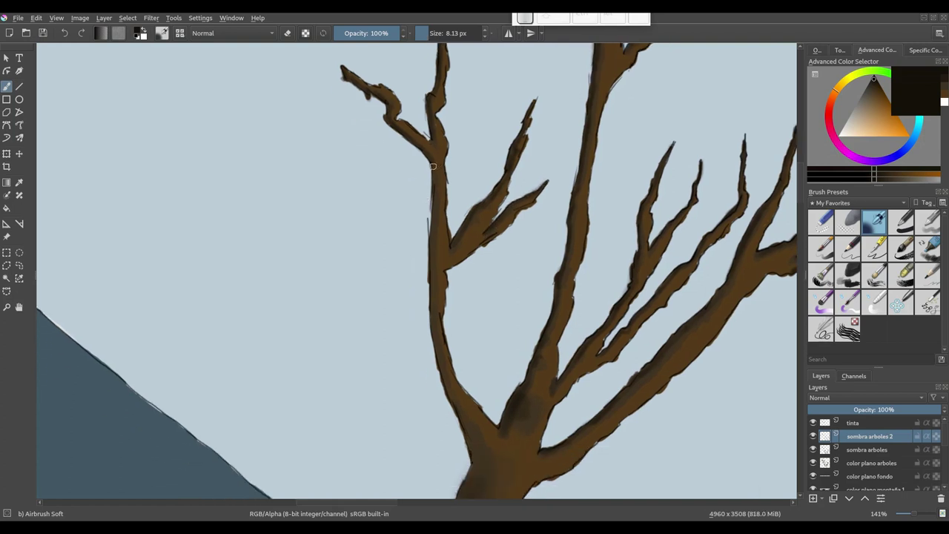
drag(435, 165, 442, 165)
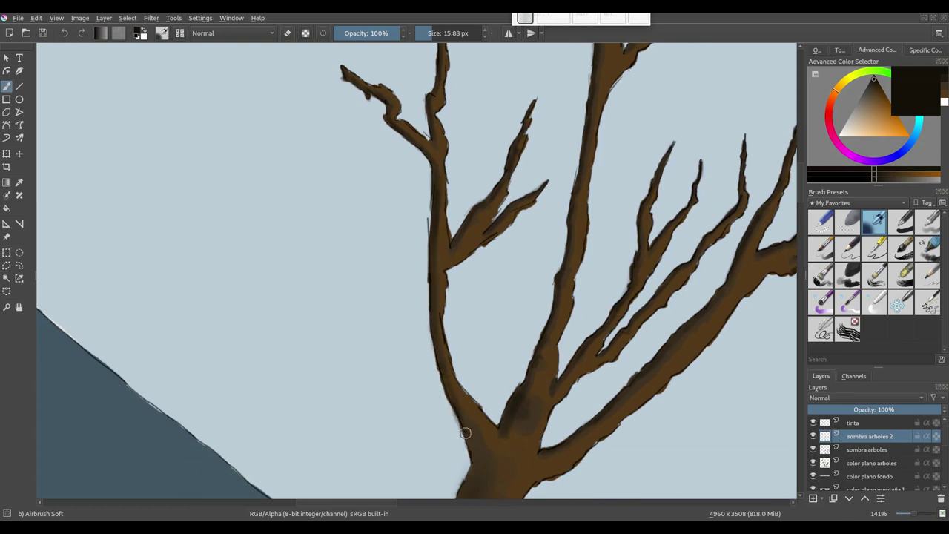
scroll(464, 434, down, 3)
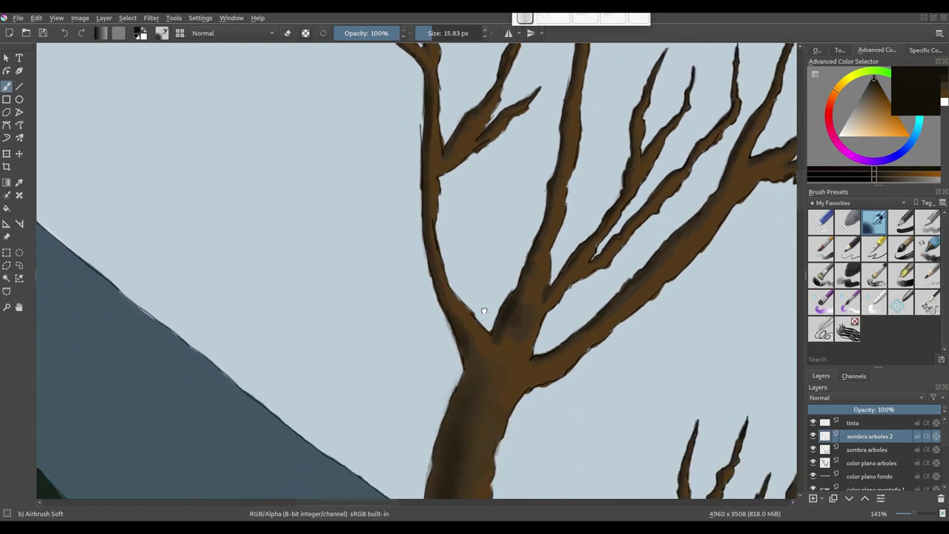
scroll(463, 311, down, 3)
scroll(463, 312, right, 2)
Paint dark brown shading down the upper branches' right edges up to the right fork.
scroll(434, 238, down, 3)
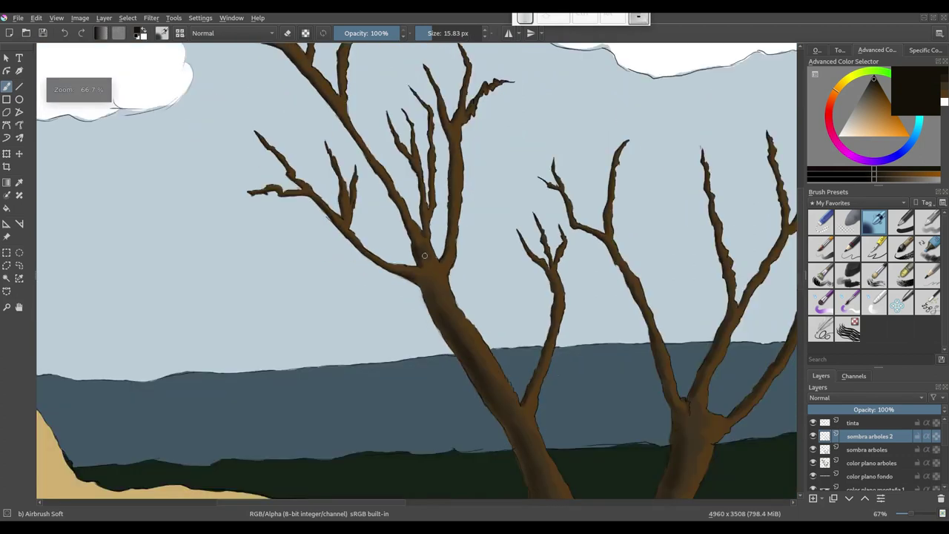
scroll(445, 244, down, 2)
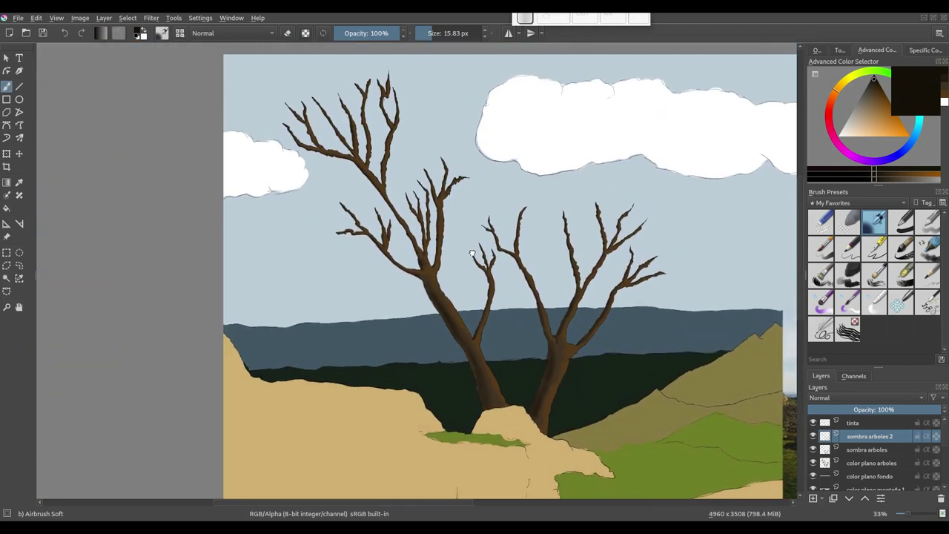
scroll(465, 249, up, 3)
scroll(401, 269, up, 5)
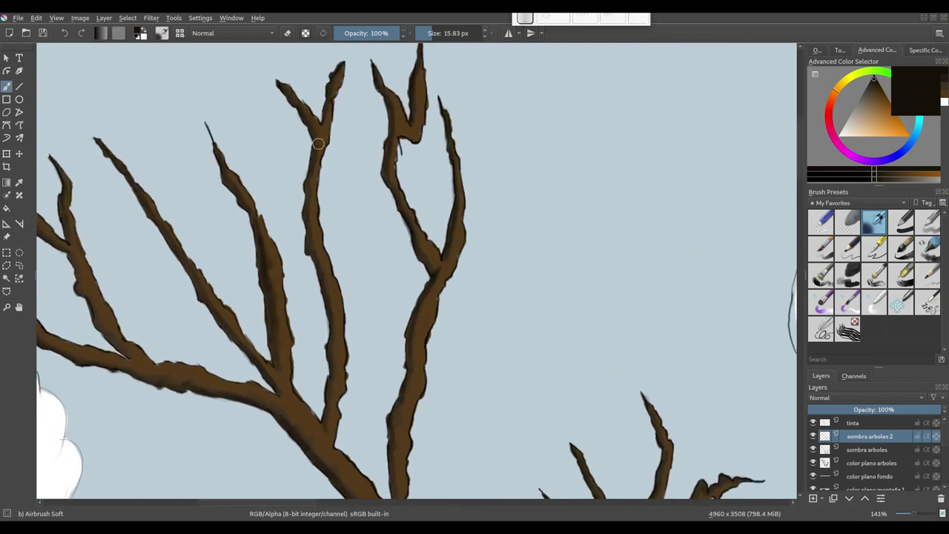
mouse_move(311, 201)
mouse_down()
mouse_move(338, 342)
mouse_move(327, 420)
mouse_up()
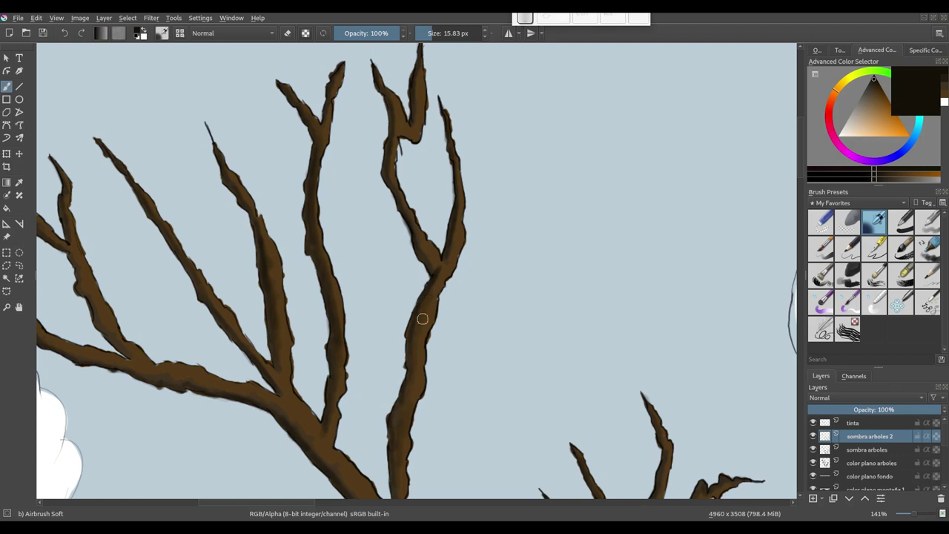
mouse_move(420, 320)
mouse_down()
mouse_move(439, 261)
mouse_move(420, 244)
mouse_up()
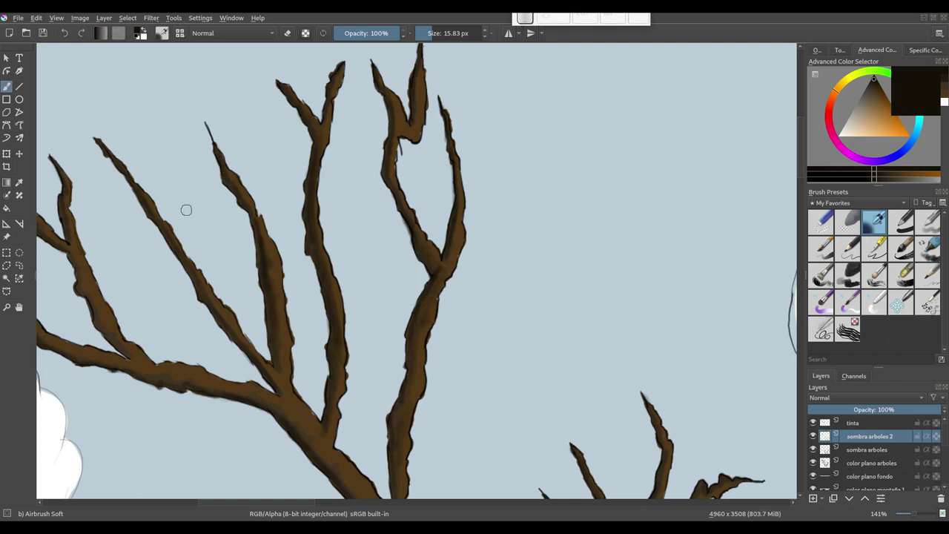
Zoom out to review the shaded trees.
scroll(386, 319, down, 3)
scroll(452, 297, down, 4)
scroll(466, 256, down, 1)
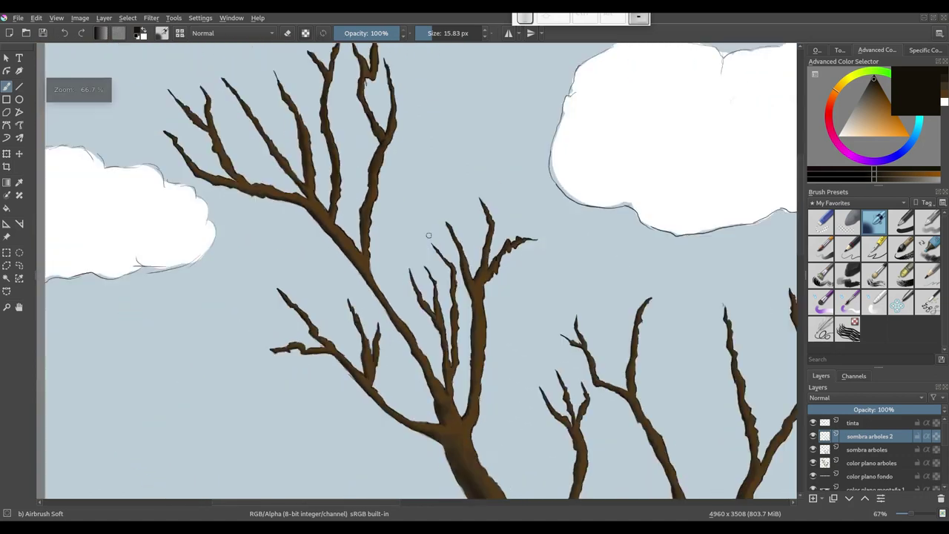
scroll(482, 259, down, 1)
scroll(519, 263, down, 1)
scroll(553, 266, down, 1)
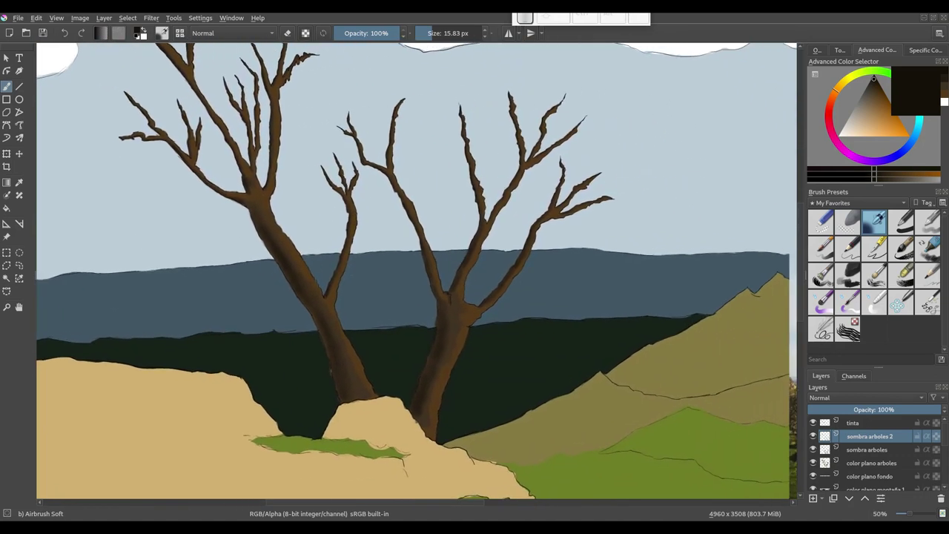
scroll(519, 268, down, 1)
scroll(482, 271, down, 1)
scroll(461, 273, down, 1)
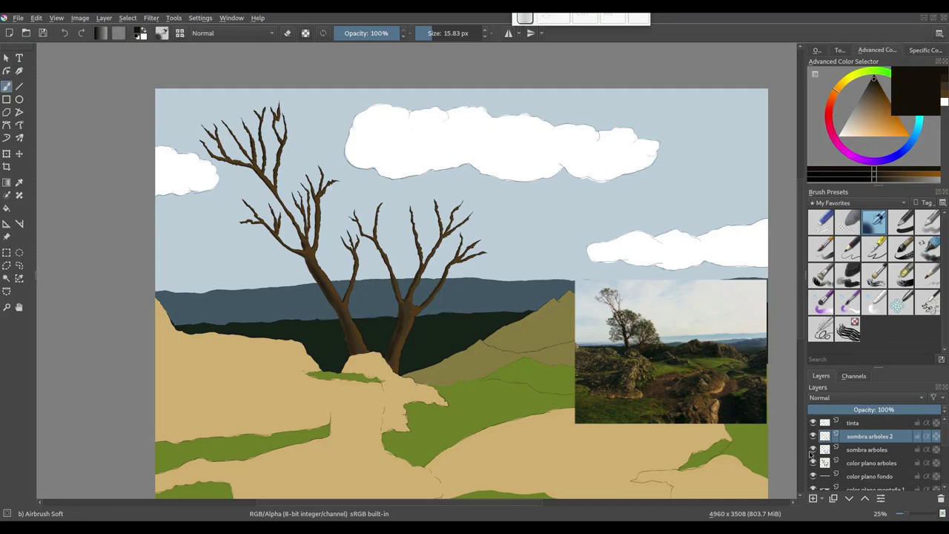
Create a layer named 'luz arboles 1' above 'sombra arboles 2' and zoom to 100%.
click(814, 499)
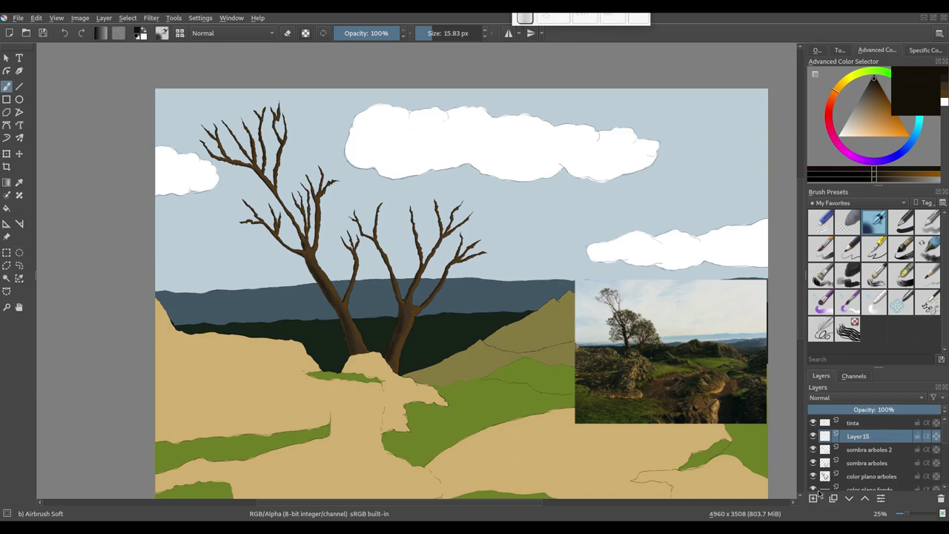
double_click(871, 438)
text(lu)
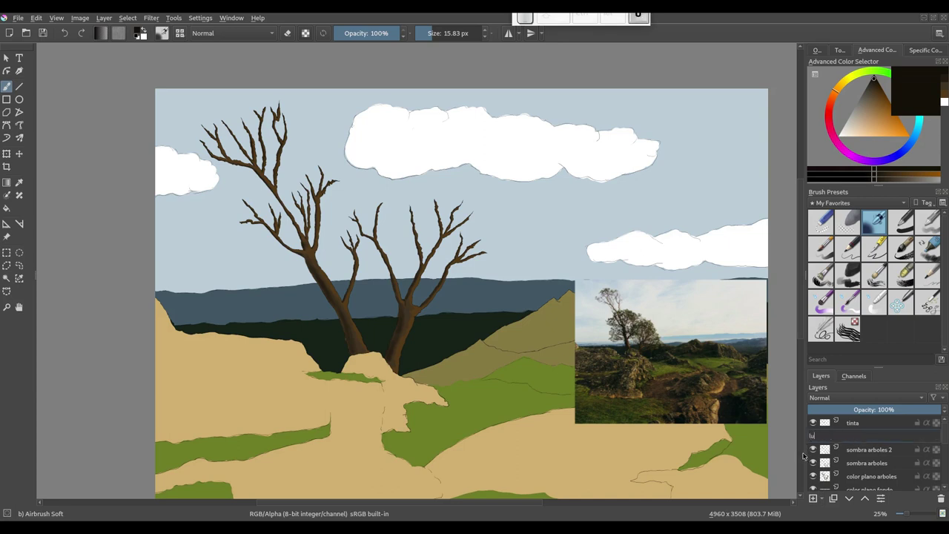
text(z arboles 1)
key(Return)
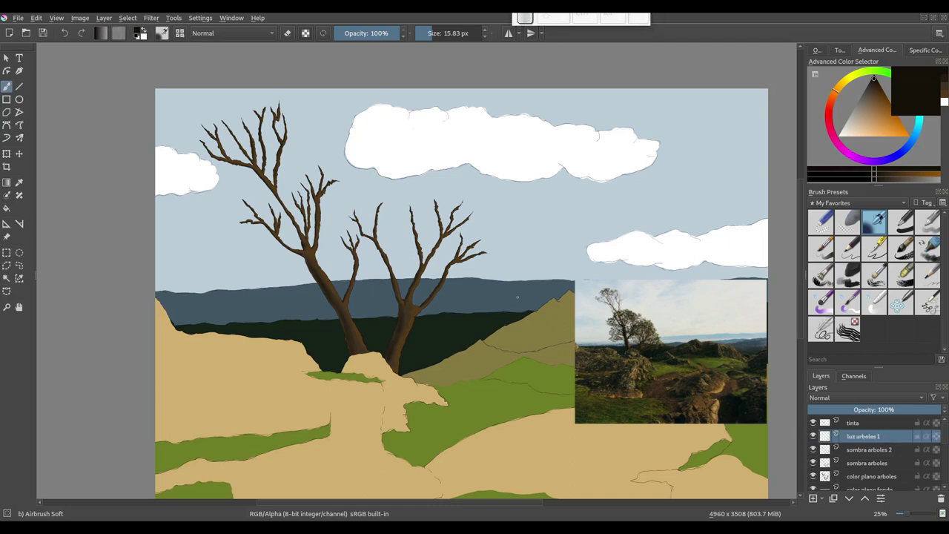
key(plus)
key(plus)
key(plus)
key(plus)
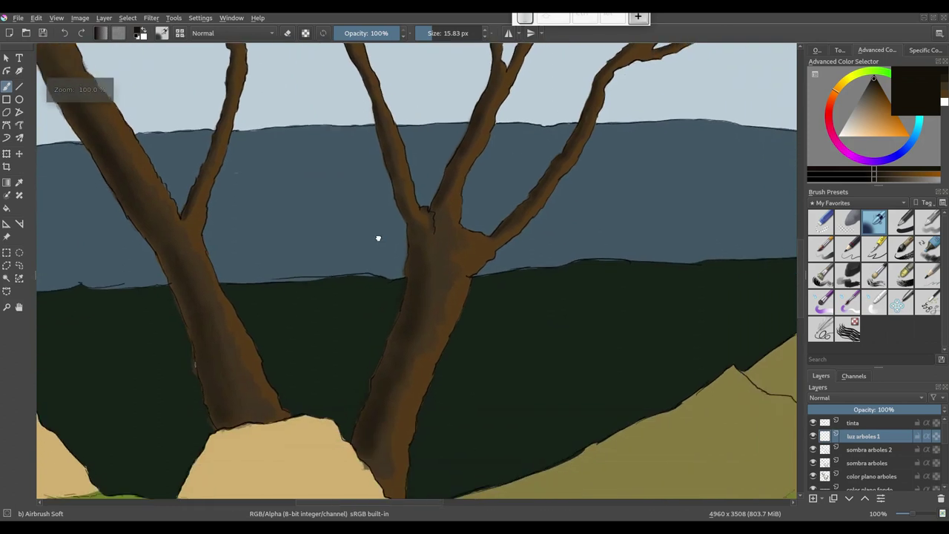
Sample the trunk brown and shift it toward golden ochre in the colour selector.
ctrl+click(464, 224)
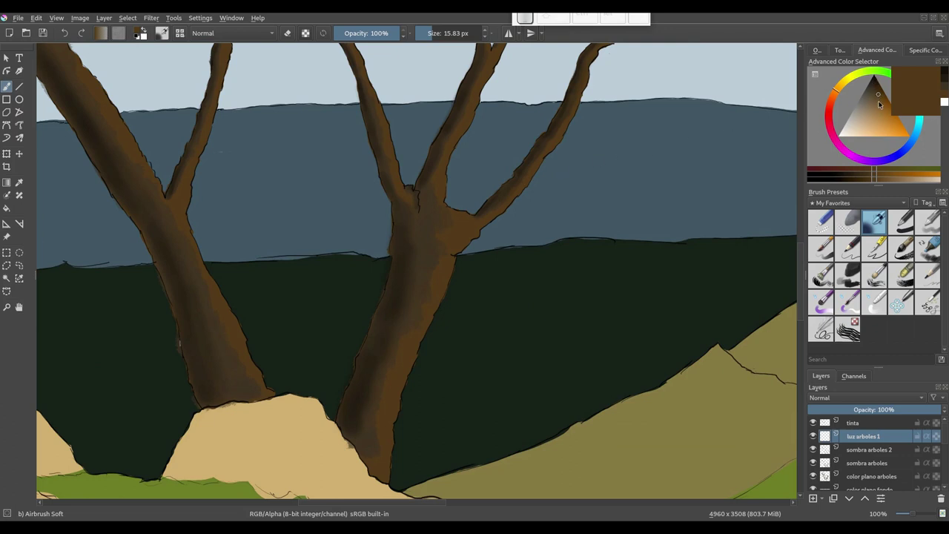
click(878, 94)
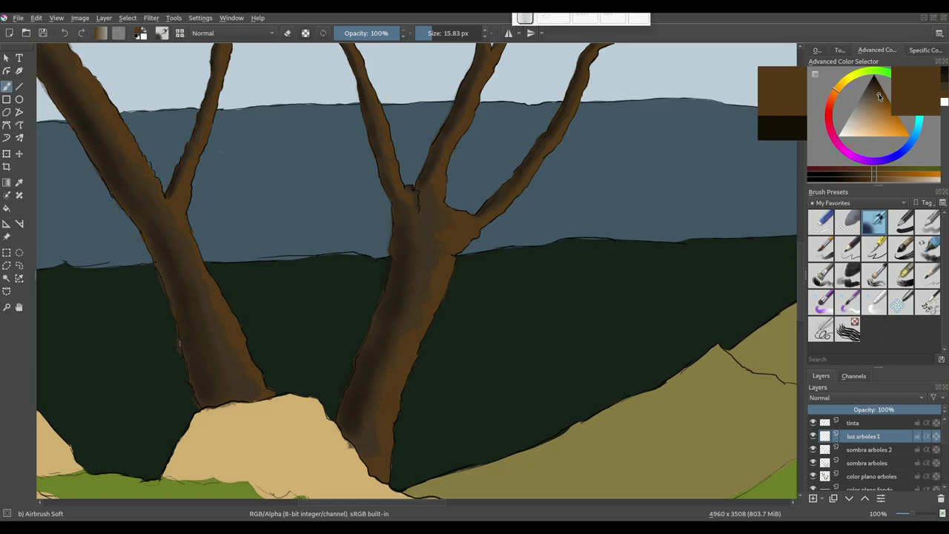
drag(879, 99, 883, 106)
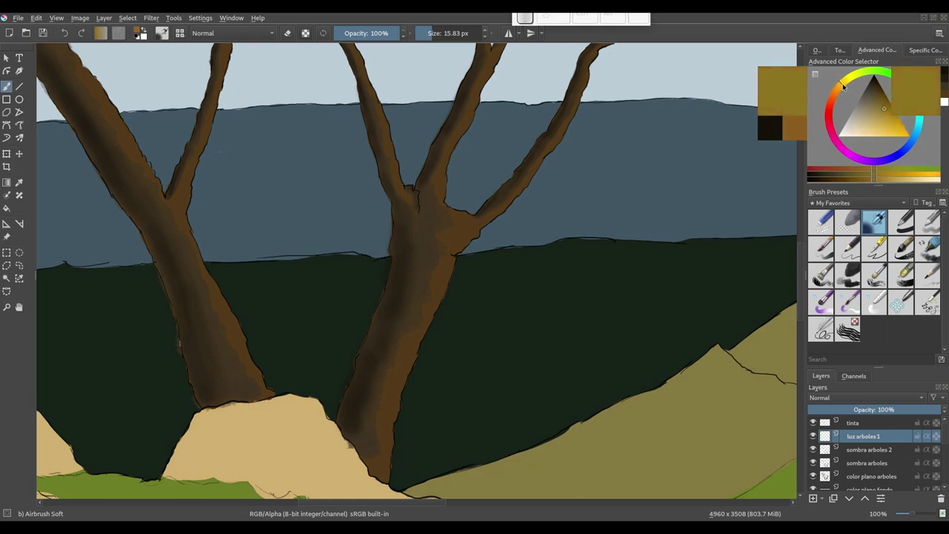
Select the Charcoal Rock Soft brush at about 85 px for the highlights.
scroll(430, 246, down, 3)
scroll(435, 250, down, 2)
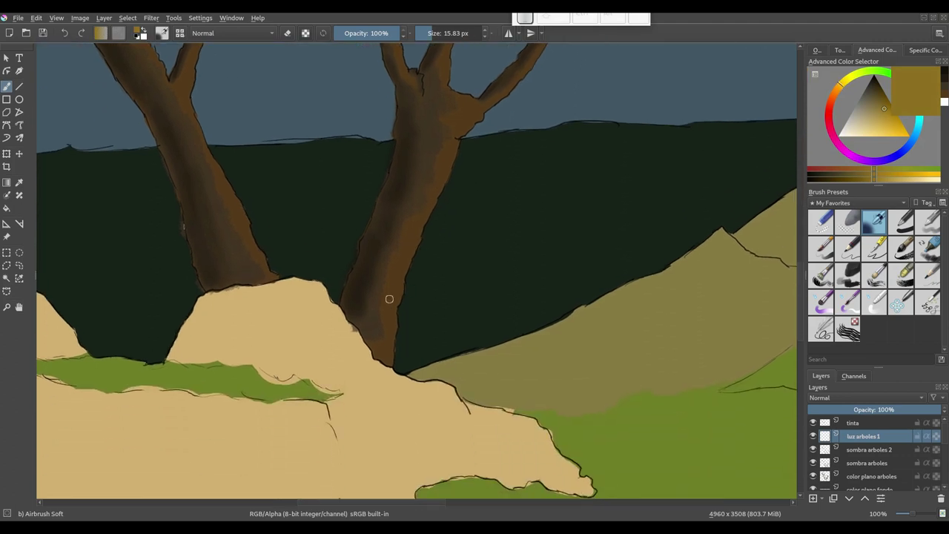
drag(385, 349, 383, 353)
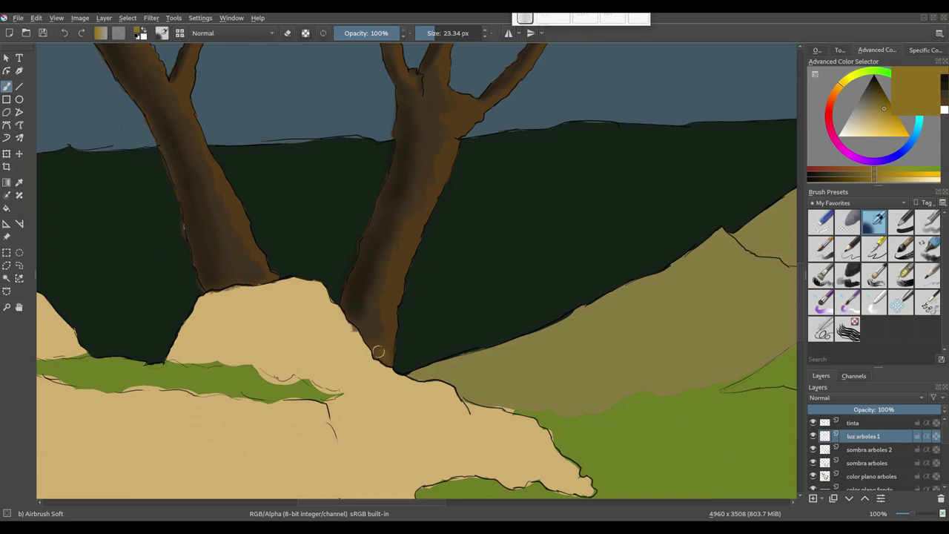
ctrl+click(420, 292)
key(ctrl+z)
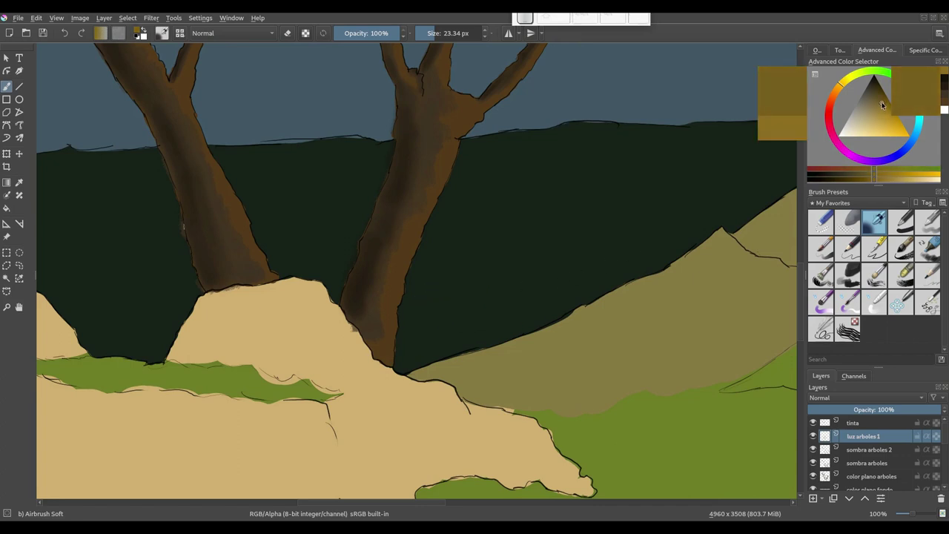
click(849, 274)
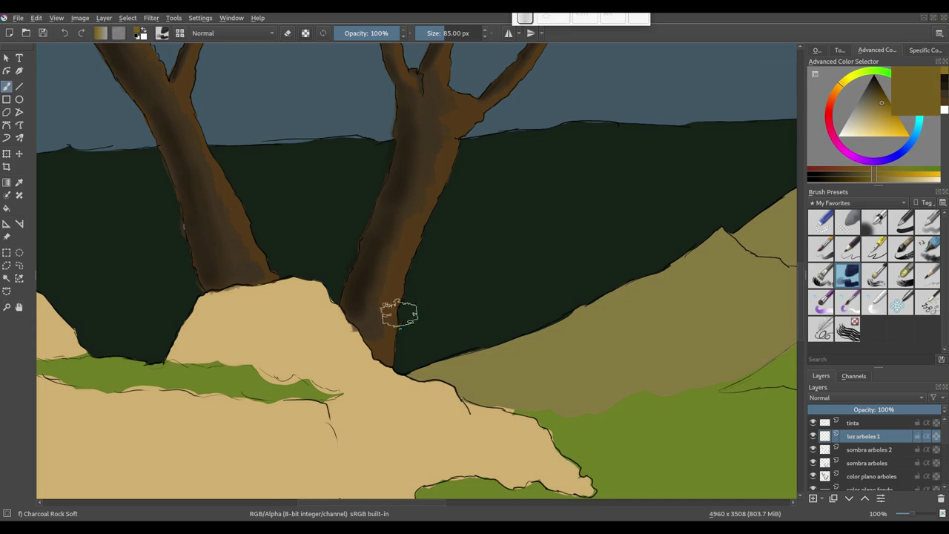
Shrink the brush to about 34 px and bring the reference photo into view.
drag(399, 315, 356, 322)
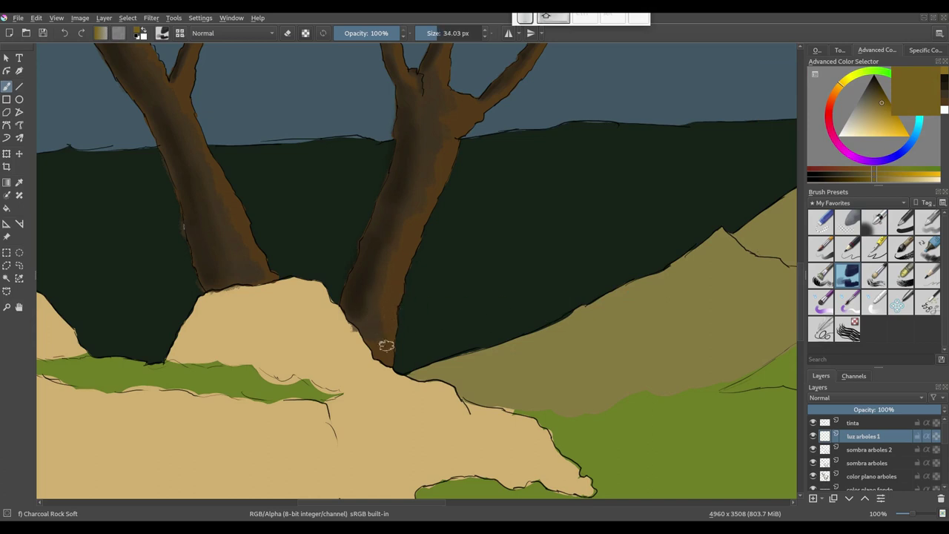
scroll(381, 302, up, 3)
scroll(354, 302, up, 3)
scroll(482, 214, down, 1)
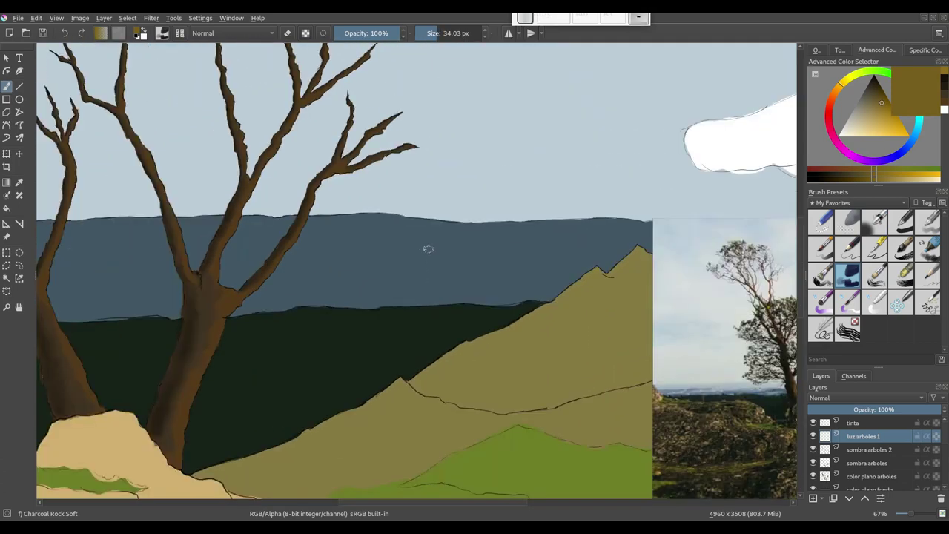
scroll(428, 249, down, 2)
drag(428, 249, 286, 85)
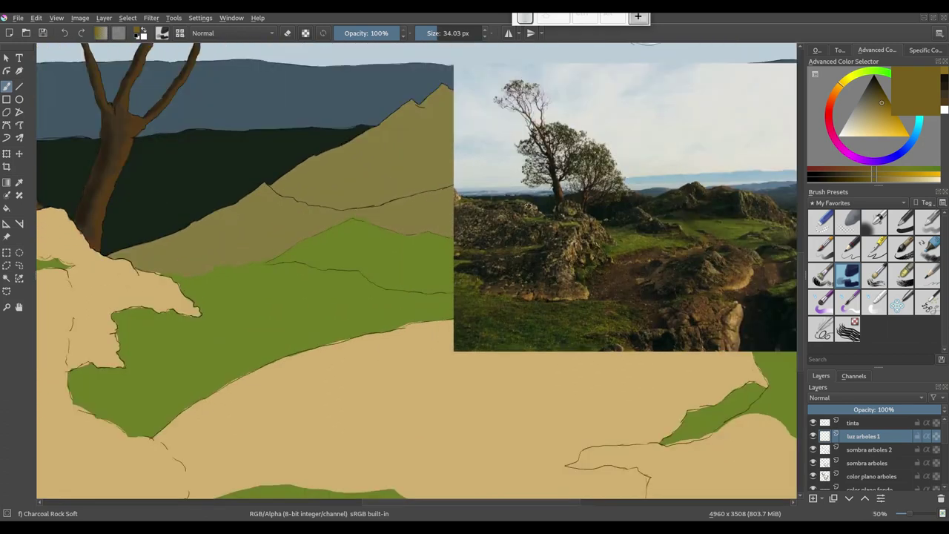
scroll(521, 238, up, 1)
scroll(522, 238, up, 1)
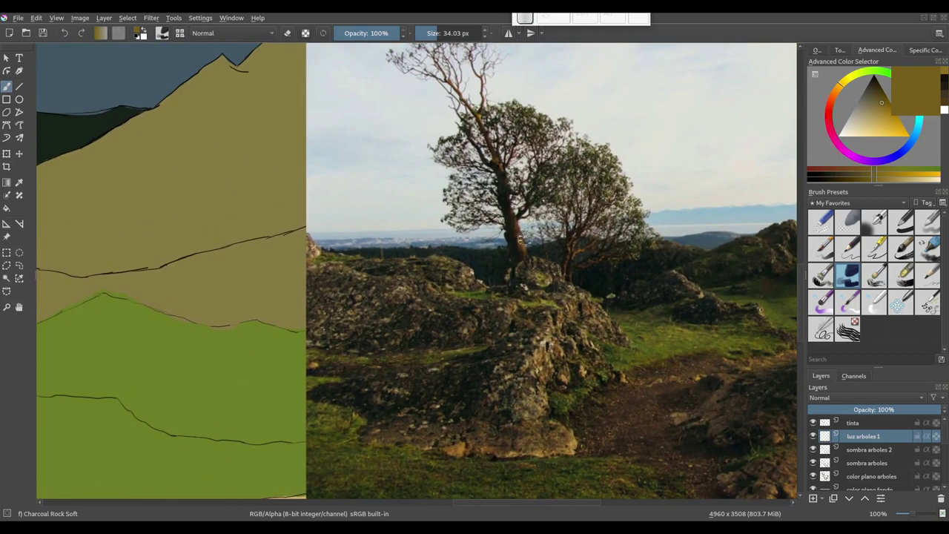
scroll(525, 224, down, 4)
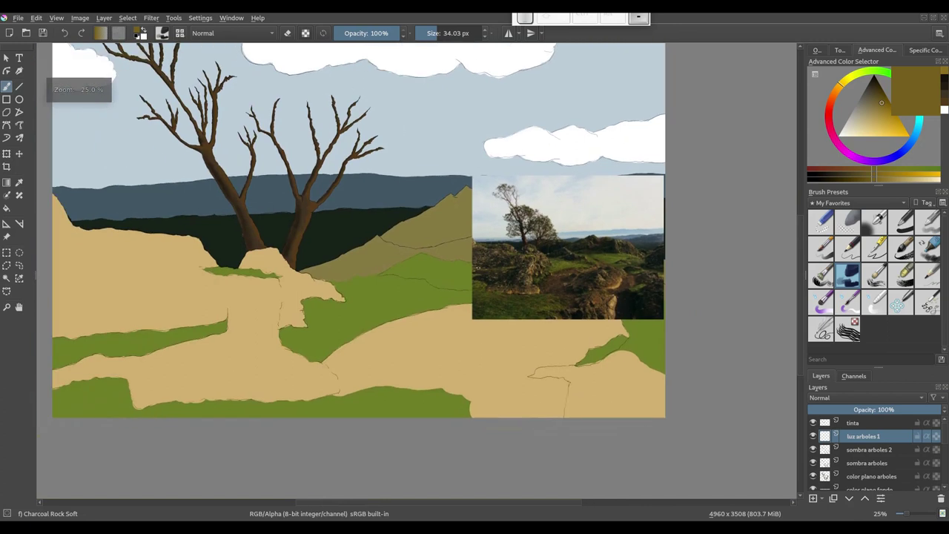
scroll(504, 269, up, 3)
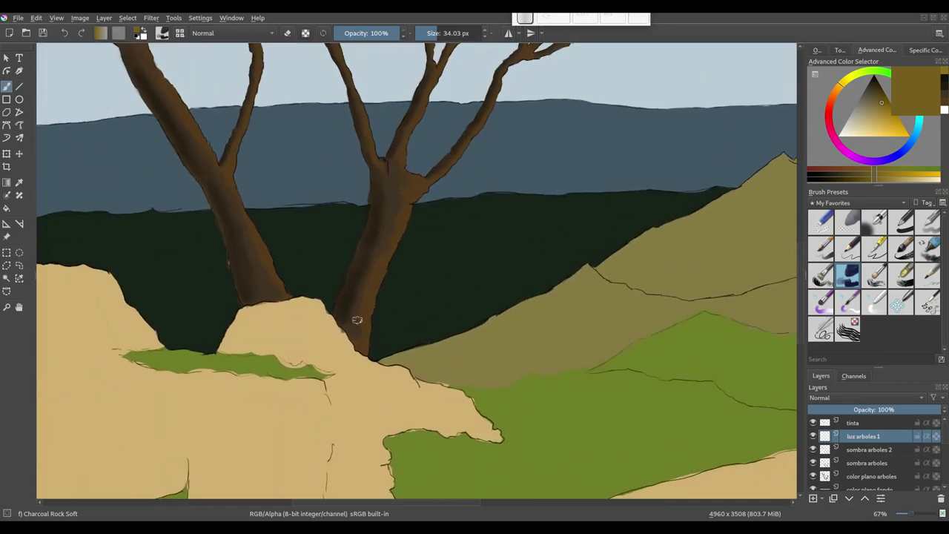
Paint gold highlights at the trunk base, down the right trunk and along the branch's lower edge.
mouse_move(360, 344)
mouse_down()
mouse_move(363, 352)
mouse_move(383, 262)
mouse_move(383, 273)
mouse_up()
key(bracketleft)
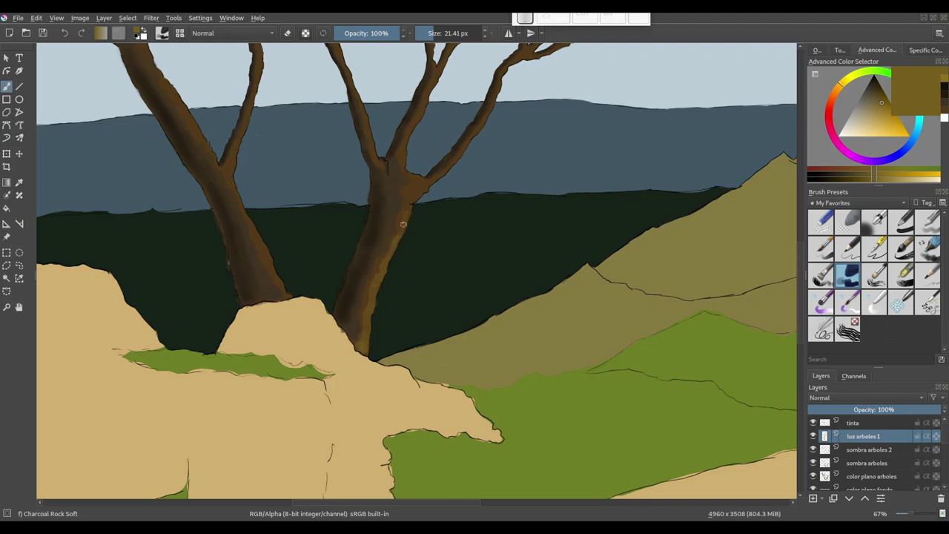
drag(410, 208, 401, 227)
drag(410, 201, 415, 197)
scroll(428, 185, up, 1)
scroll(434, 208, up, 1)
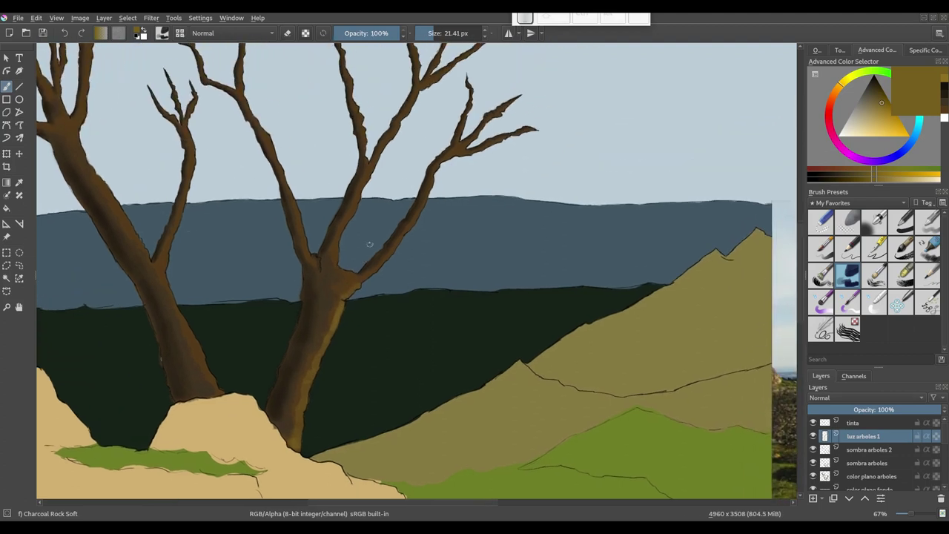
scroll(441, 237, up, 1)
scroll(445, 253, up, 1)
mouse_move(364, 296)
mouse_down()
mouse_move(409, 256)
mouse_move(432, 208)
mouse_move(436, 237)
mouse_move(421, 244)
mouse_move(440, 221)
mouse_up()
key(bracketleft)
key(bracketleft)
key(bracketleft)
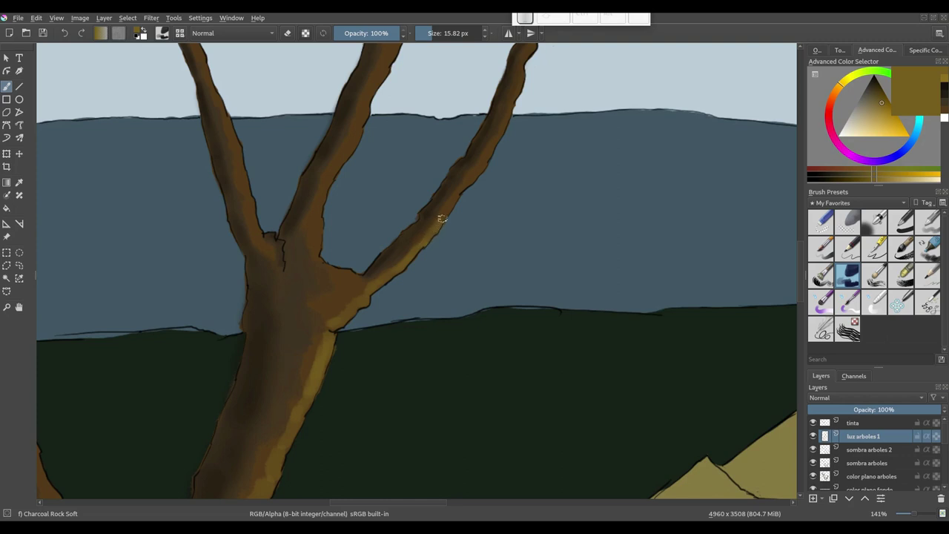
With a smaller brush, add ochre highlights along the upper branches' right and lower edges.
key(bracketleft)
key(bracketleft)
key(bracketleft)
drag(445, 213, 460, 190)
drag(484, 146, 439, 202)
drag(448, 236, 390, 377)
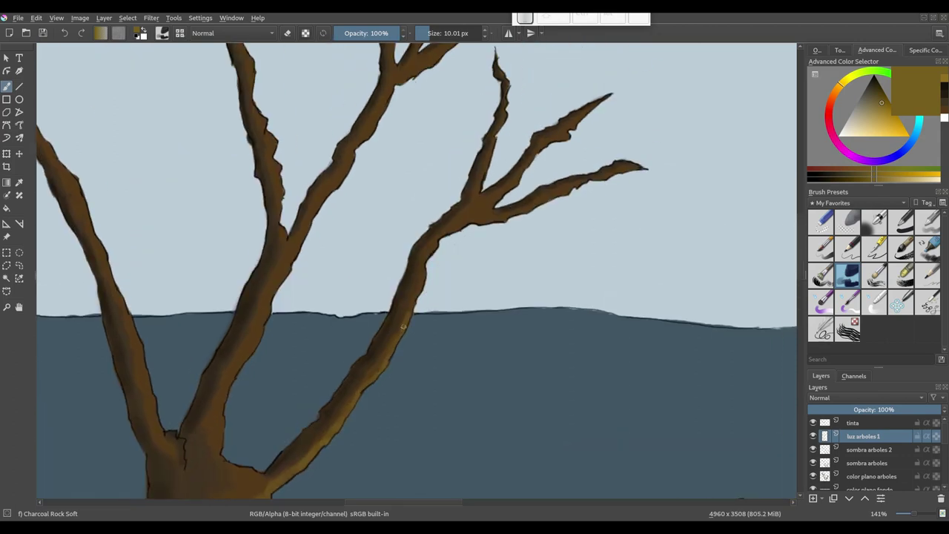
drag(420, 273, 412, 302)
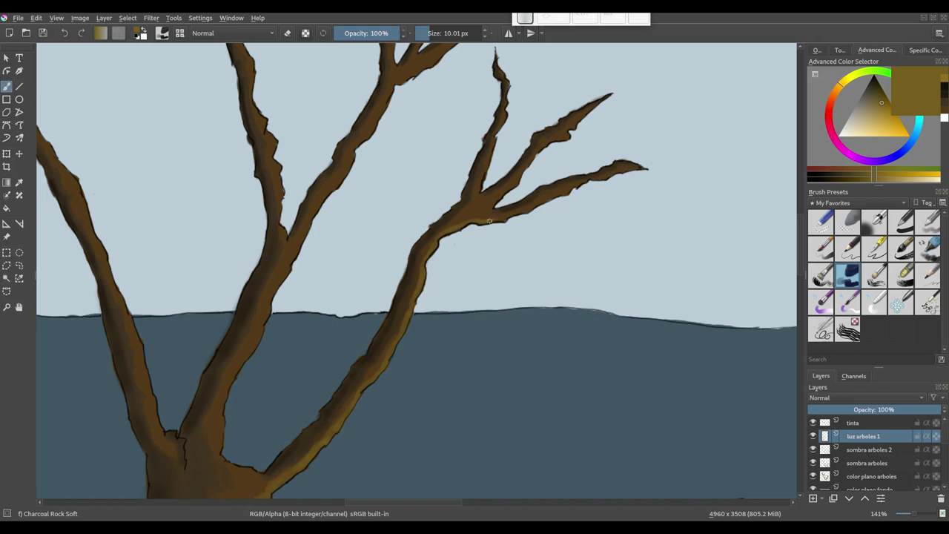
drag(504, 220, 588, 178)
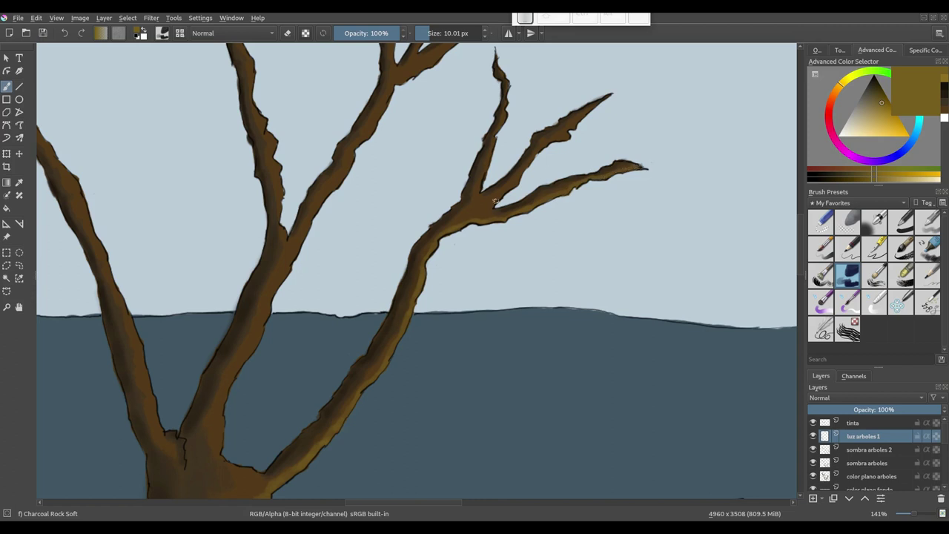
drag(503, 191, 515, 183)
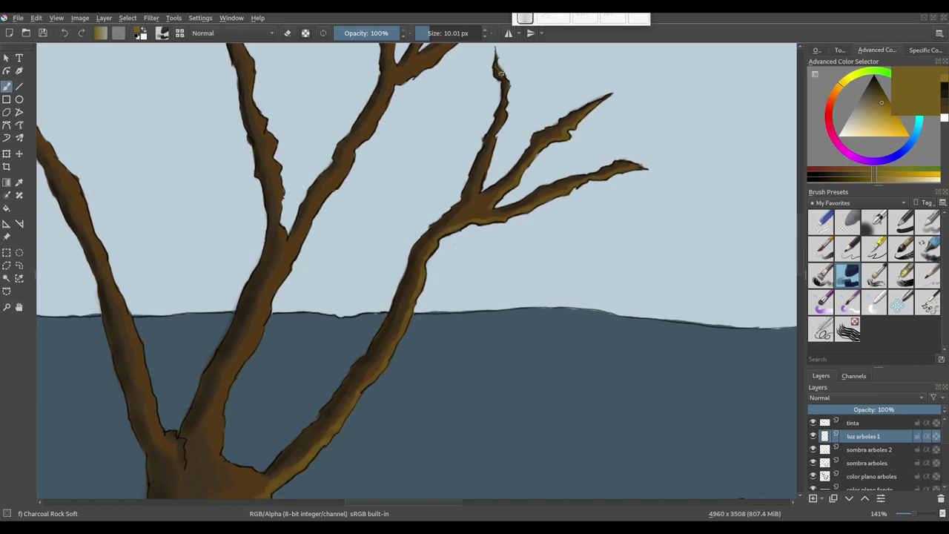
key(bracketleft)
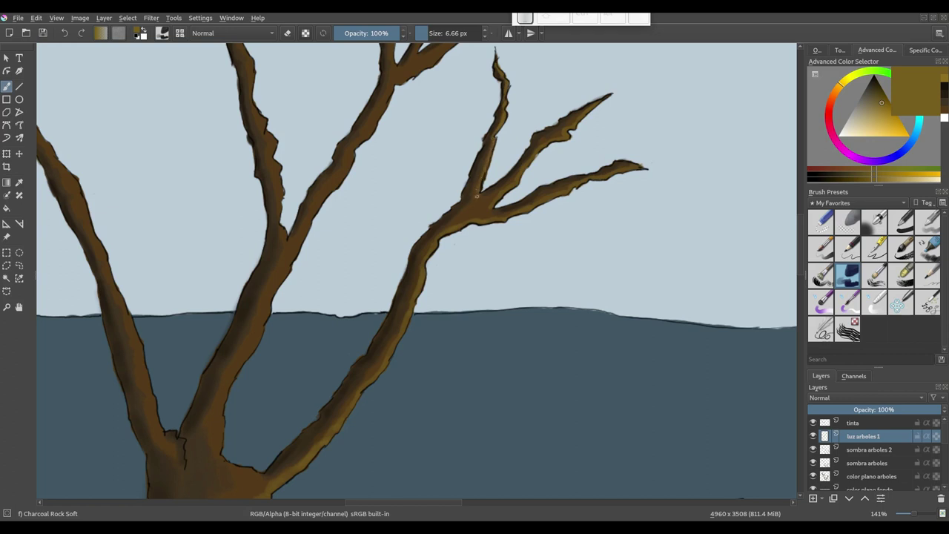
Enlarge the brush and paint a highlight along the trunk's right edge up to the fork.
drag(420, 195, 438, 235)
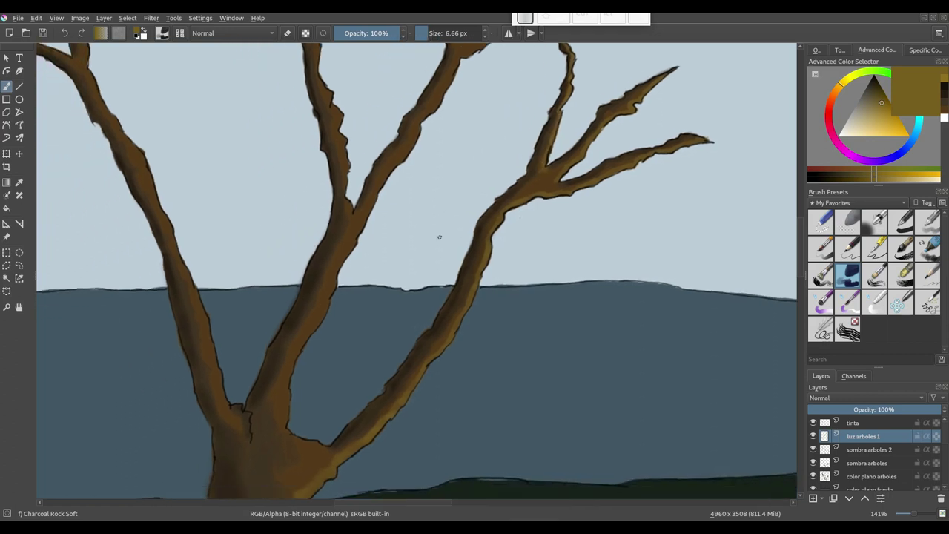
mouse_move(288, 412)
mouse_down()
mouse_move(281, 393)
mouse_move(285, 424)
mouse_up()
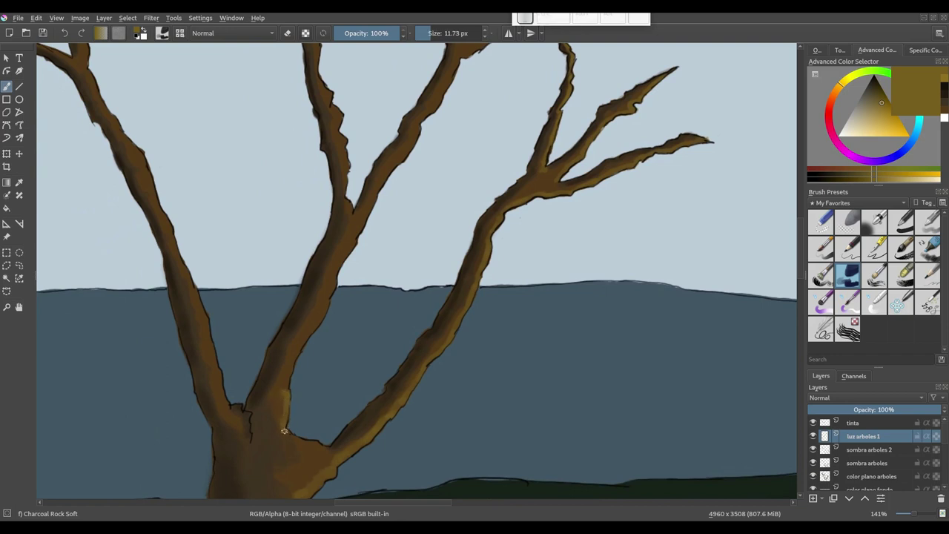
mouse_move(287, 391)
mouse_down()
mouse_move(290, 363)
mouse_move(336, 268)
mouse_up()
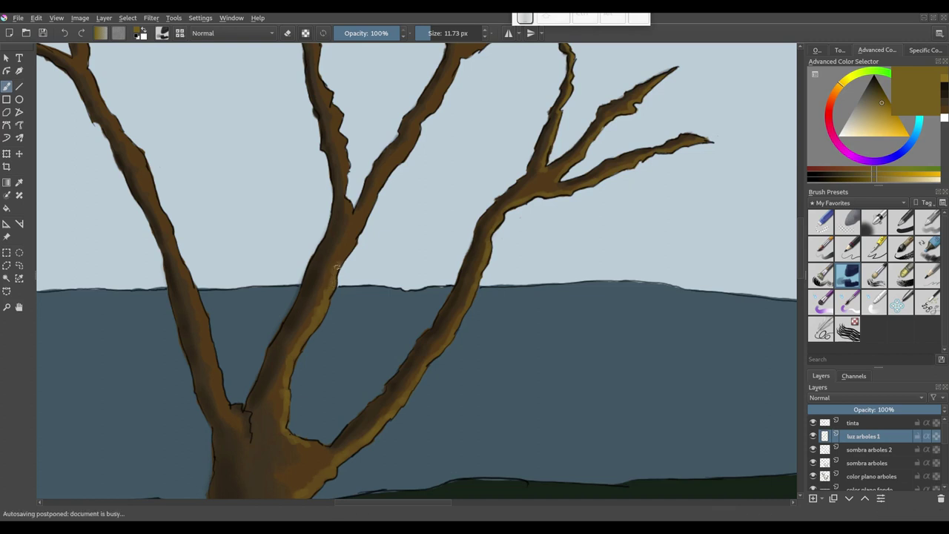
drag(349, 230, 298, 325)
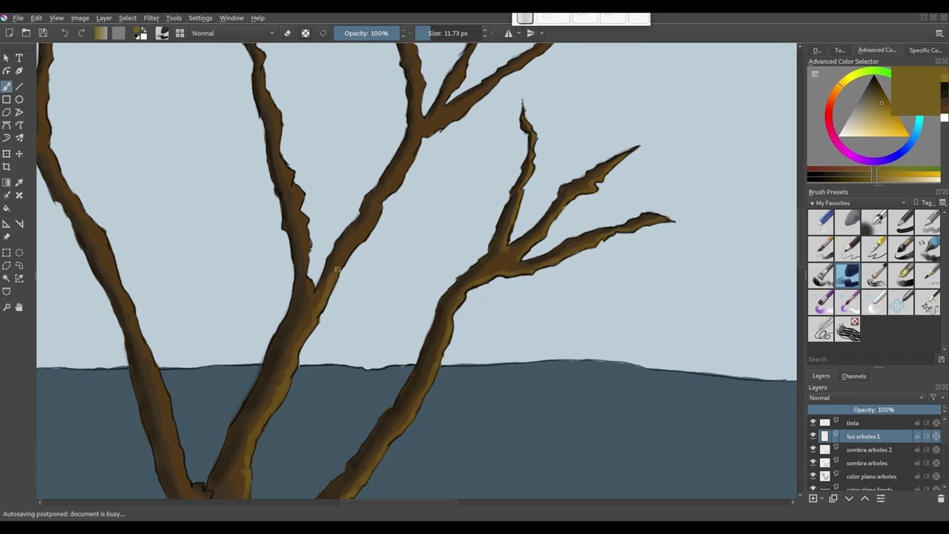
drag(344, 239, 299, 319)
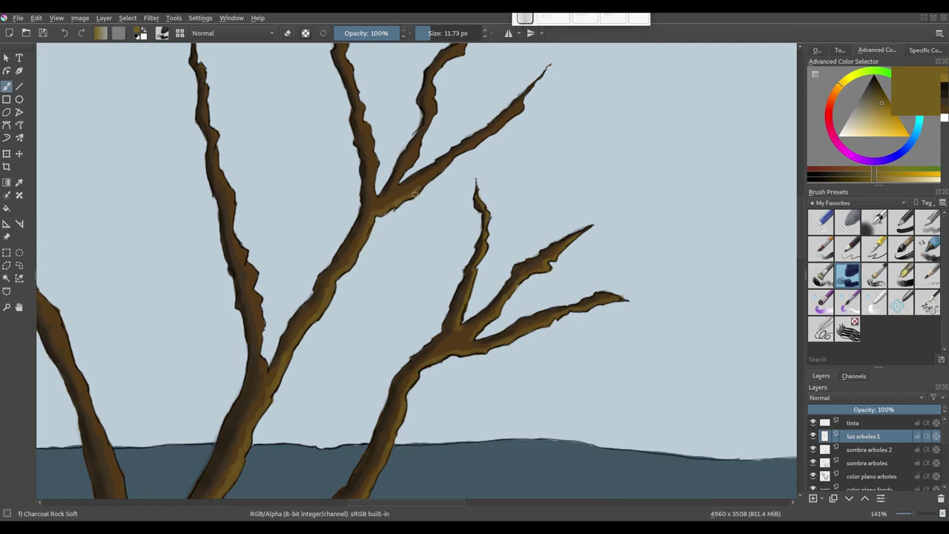
Highlight the upper branch edges and slender twigs with the brush reduced to about 6 px.
key(bracketleft)
drag(439, 173, 521, 108)
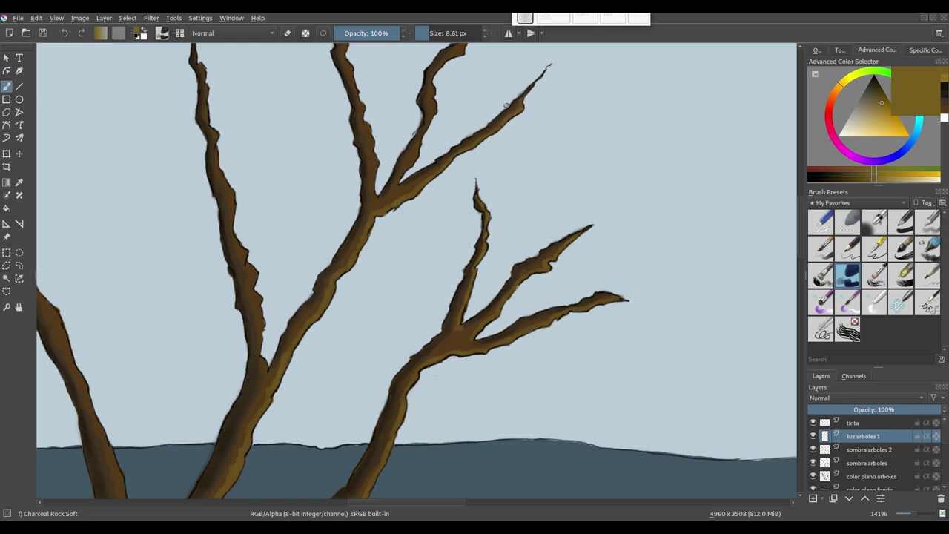
drag(406, 168, 331, 291)
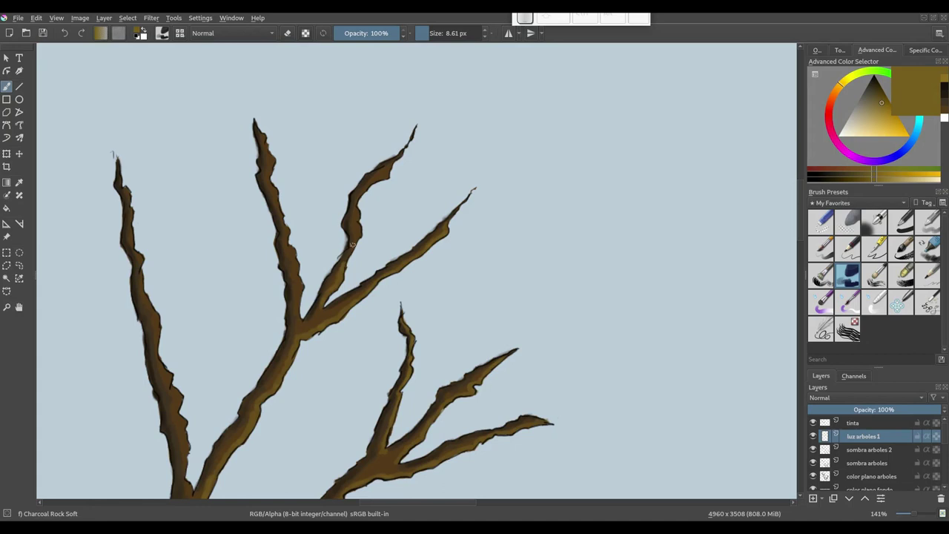
key(bracketleft)
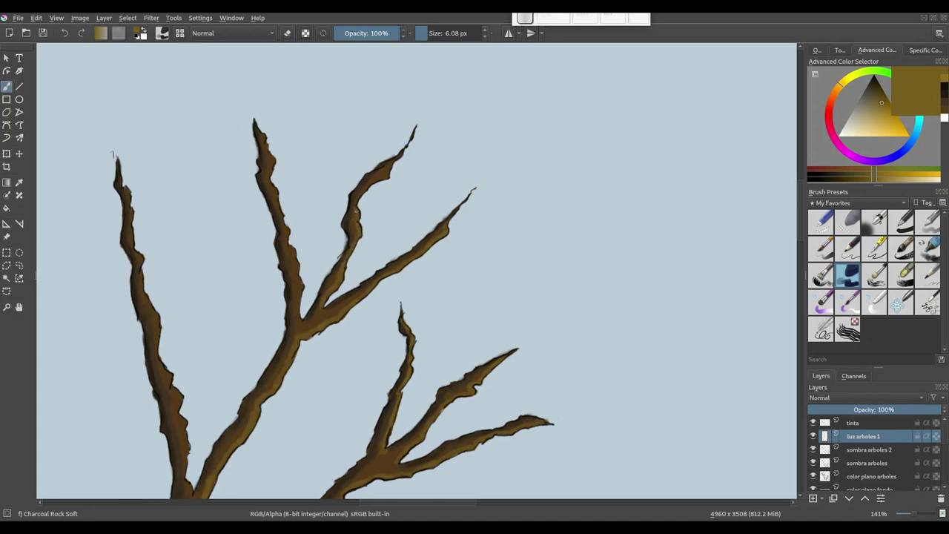
drag(367, 186, 389, 169)
drag(273, 157, 274, 163)
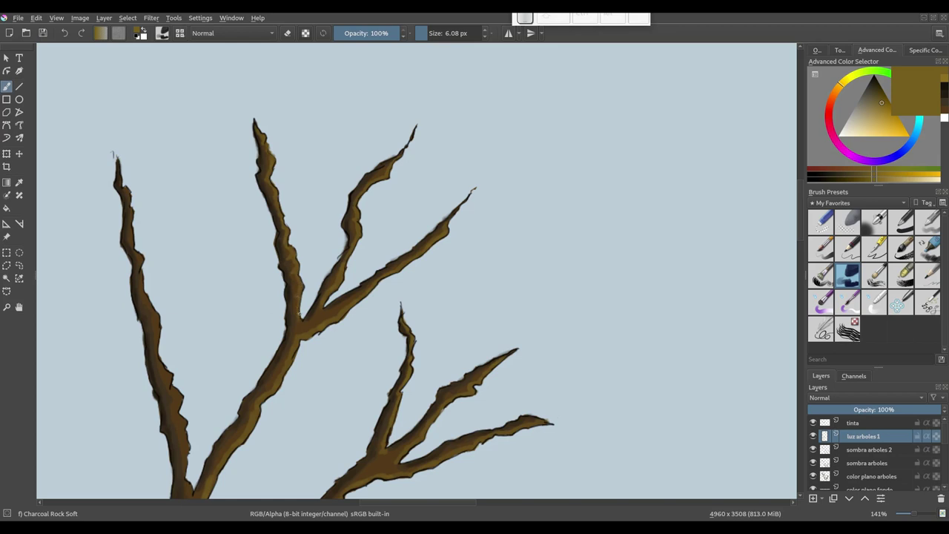
drag(114, 154, 230, 121)
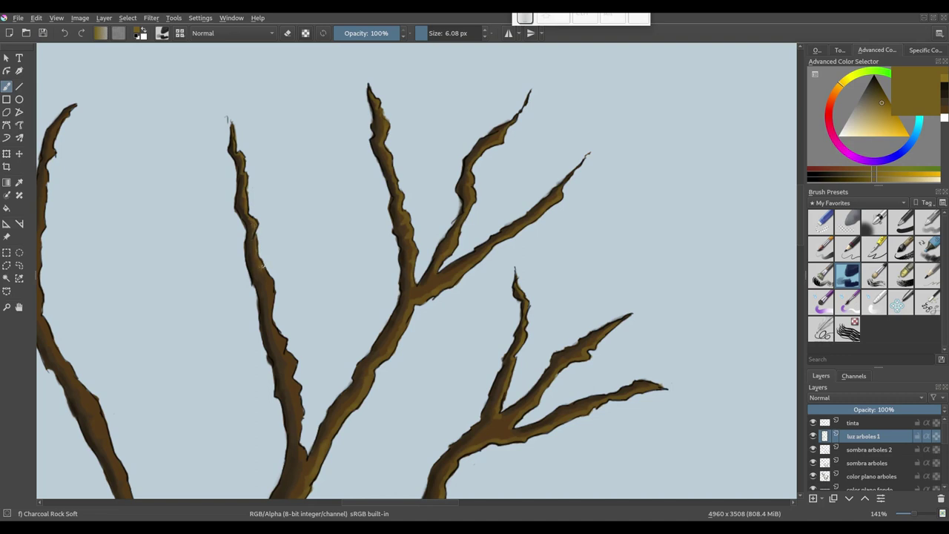
key(ctrl)
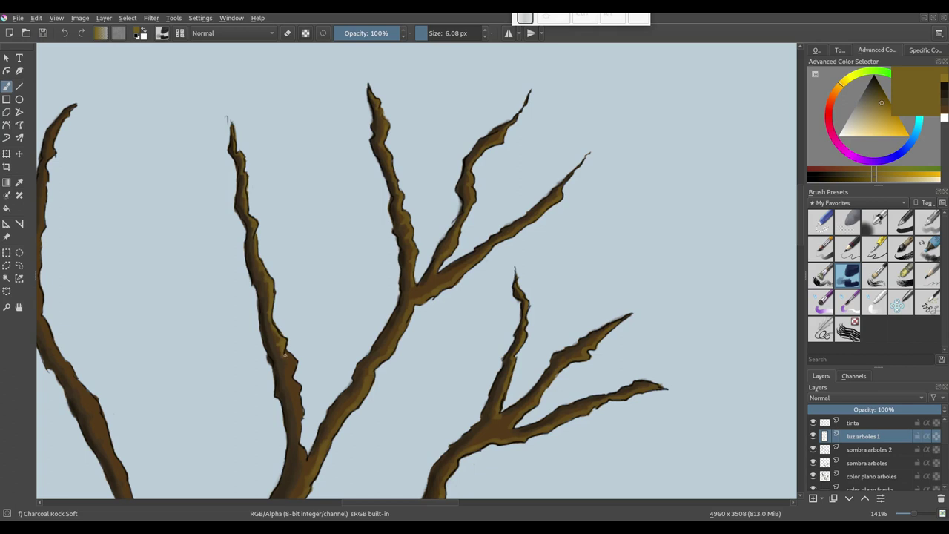
drag(284, 355, 286, 241)
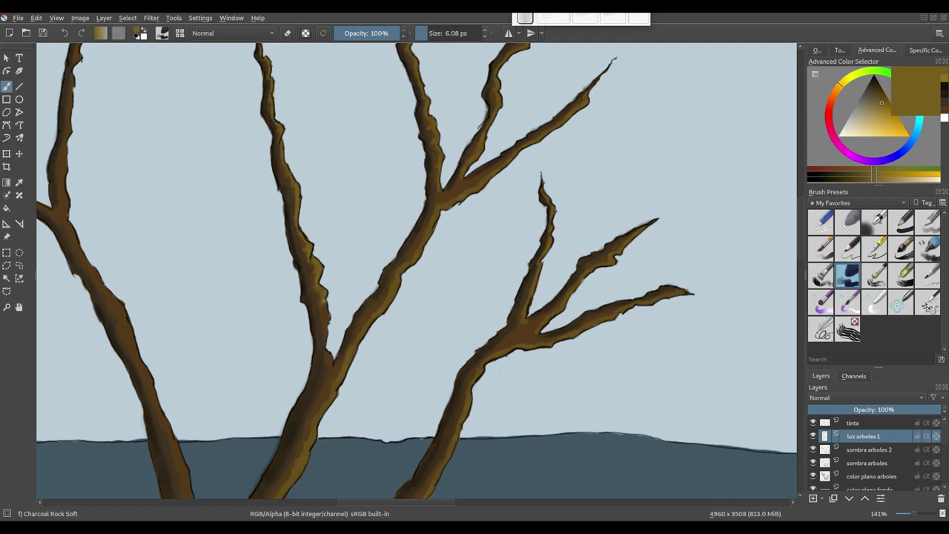
drag(328, 317, 325, 339)
Tilt the canvas to follow the slanted branches and add small highlights along them.
scroll(319, 327, down, 3)
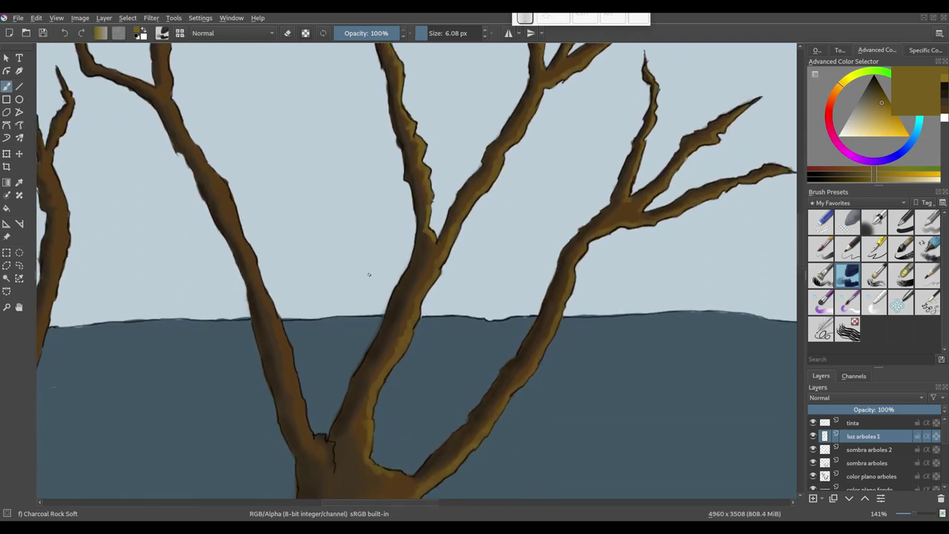
scroll(323, 311, down, 3)
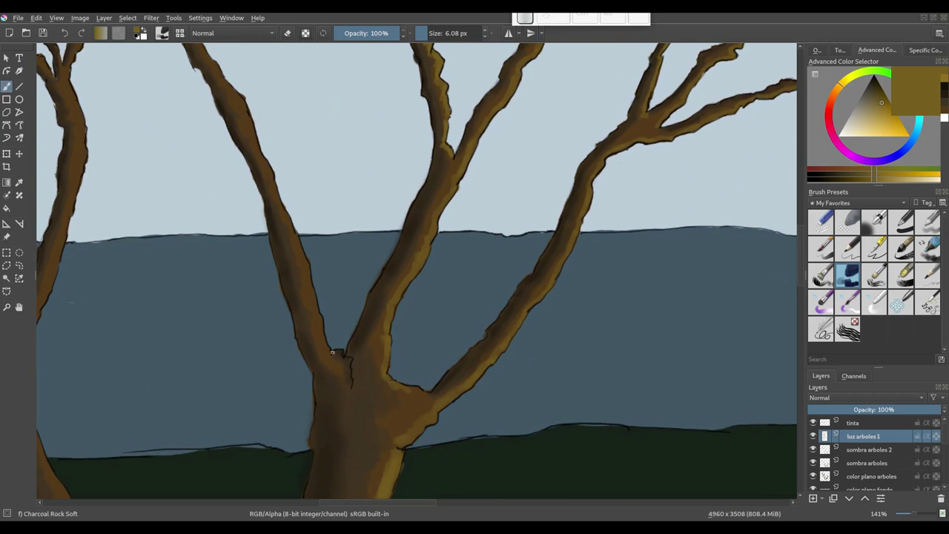
key(bracketright)
key(bracketright)
mouse_move(314, 314)
mouse_down()
mouse_move(349, 287)
mouse_move(441, 296)
mouse_move(303, 254)
mouse_move(403, 264)
mouse_move(296, 373)
mouse_up()
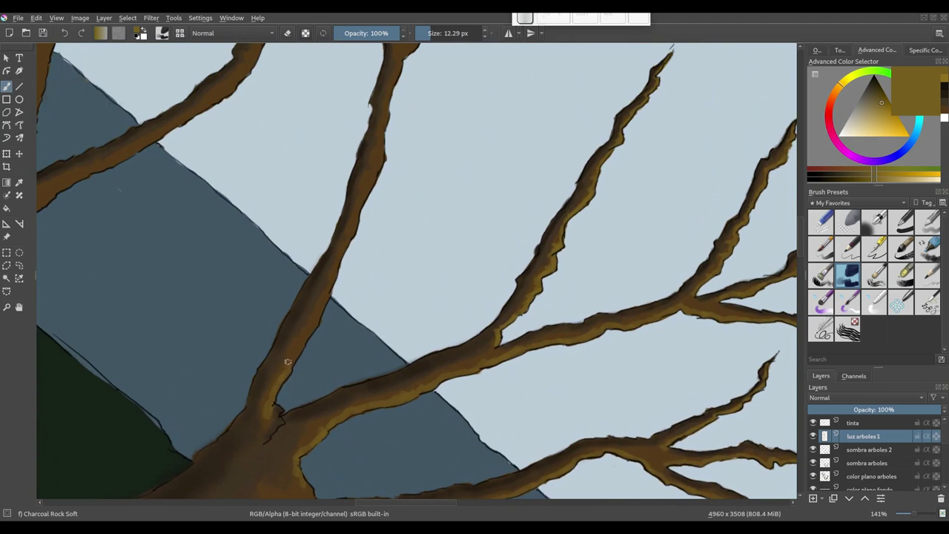
key(bracketleft)
drag(309, 332, 313, 328)
drag(328, 292, 348, 237)
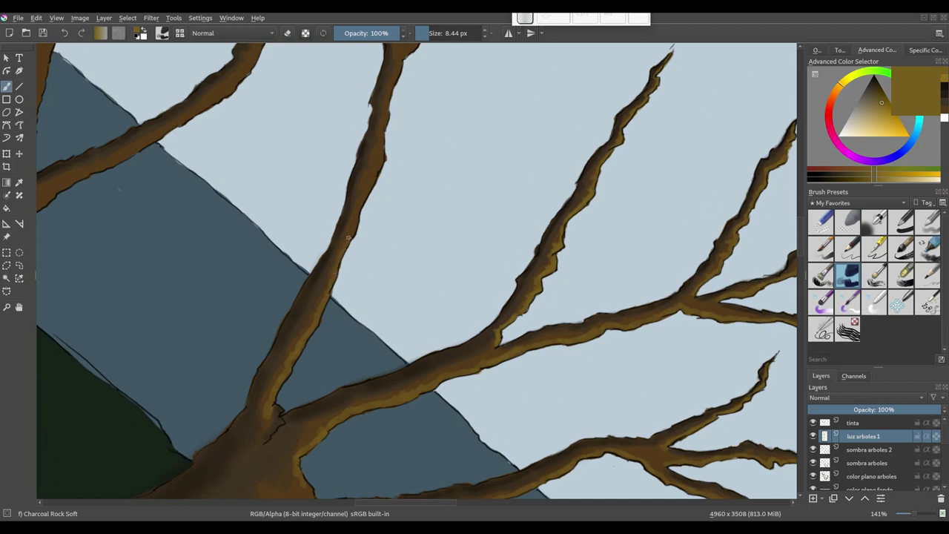
Undo a bad stroke, repaint the highlight up to the branch's end, and erase the overflow.
key(ctrl+z)
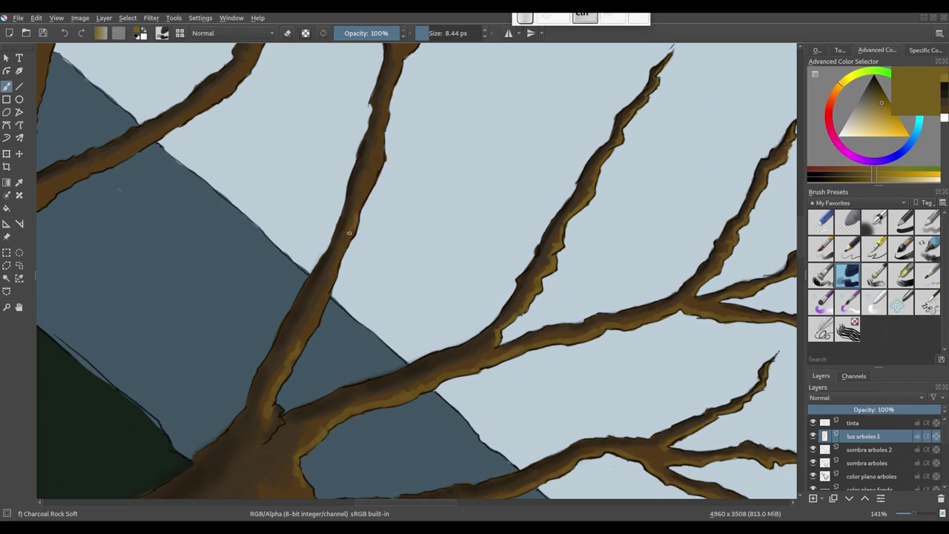
mouse_move(327, 293)
mouse_down()
mouse_move(301, 342)
mouse_move(292, 402)
mouse_up()
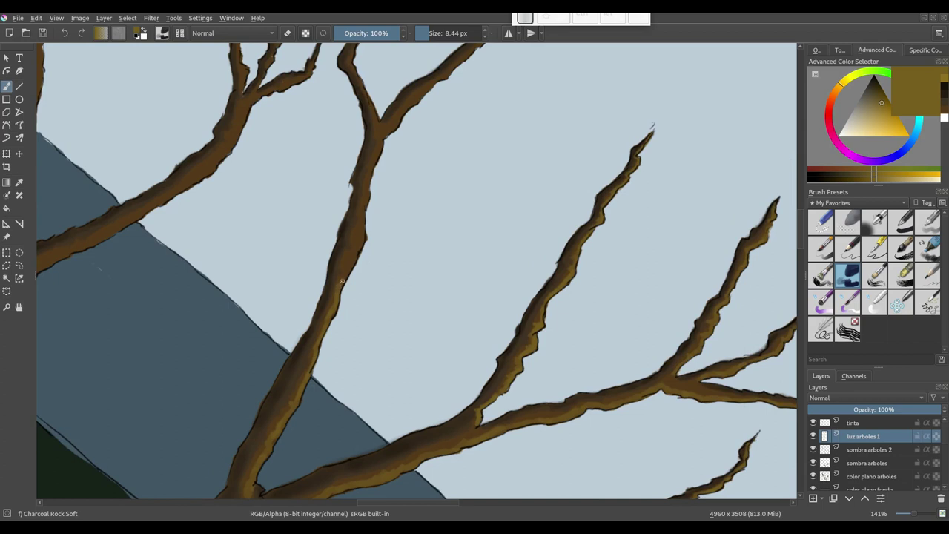
mouse_move(358, 235)
mouse_down()
mouse_move(366, 191)
mouse_move(352, 257)
mouse_up()
mouse_move(362, 223)
mouse_down()
mouse_move(401, 167)
mouse_move(447, 132)
mouse_up()
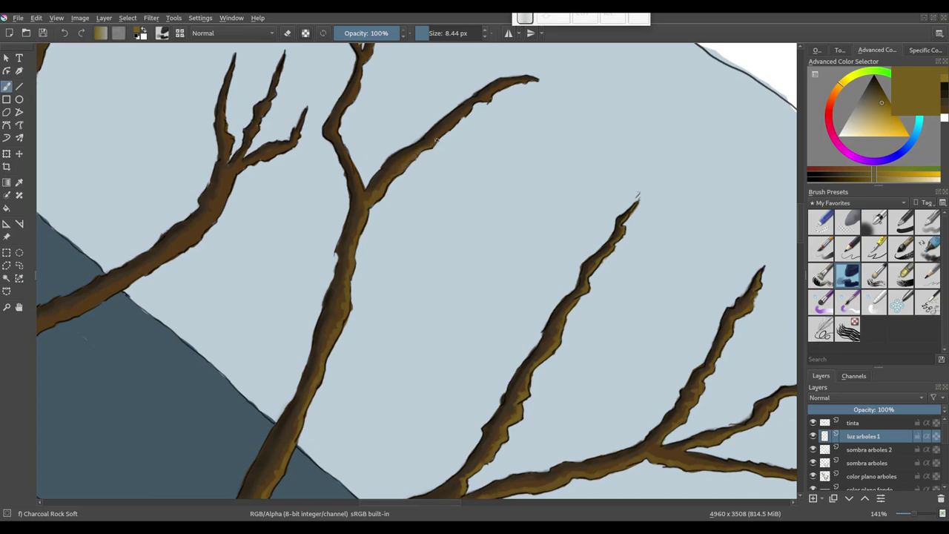
drag(462, 117, 527, 79)
key(e)
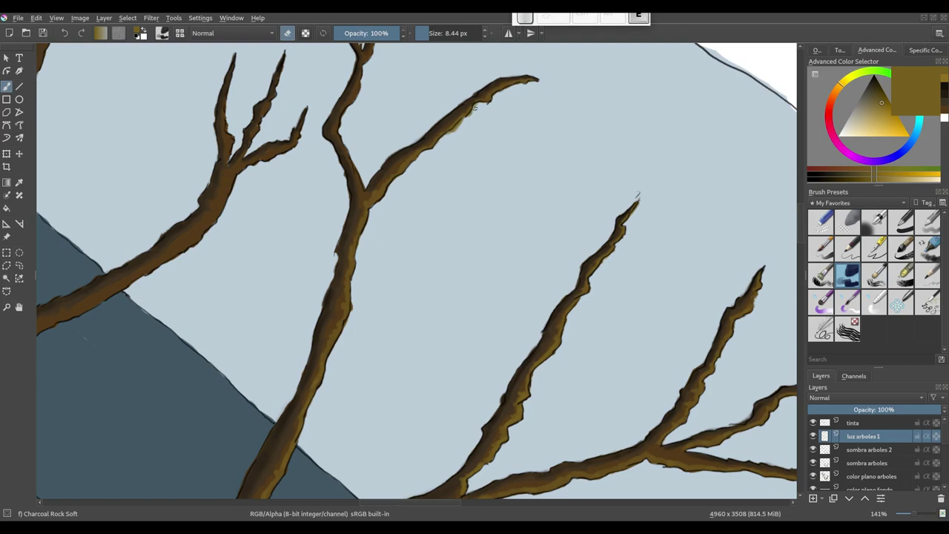
mouse_move(475, 107)
mouse_down()
mouse_move(447, 136)
mouse_move(493, 237)
mouse_up()
Back in paint mode, highlight the small left branch tips with a fine brush.
key(e)
key(bracketleft)
key(bracketleft)
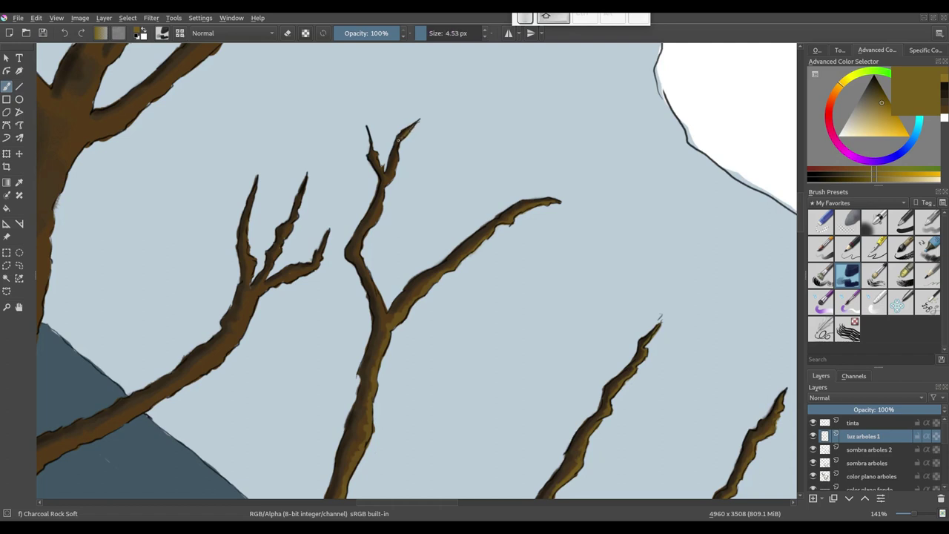
drag(398, 139, 396, 148)
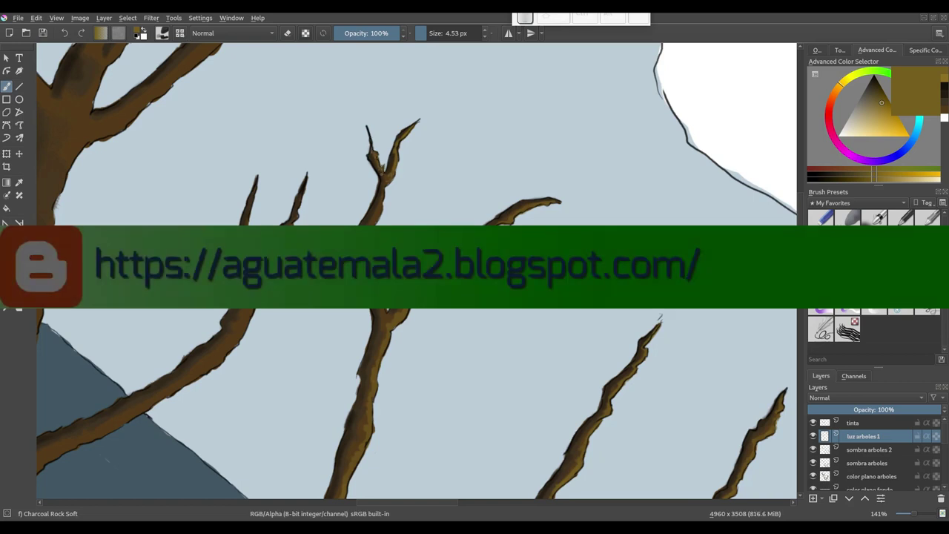
key(bracketright)
key(bracketright)
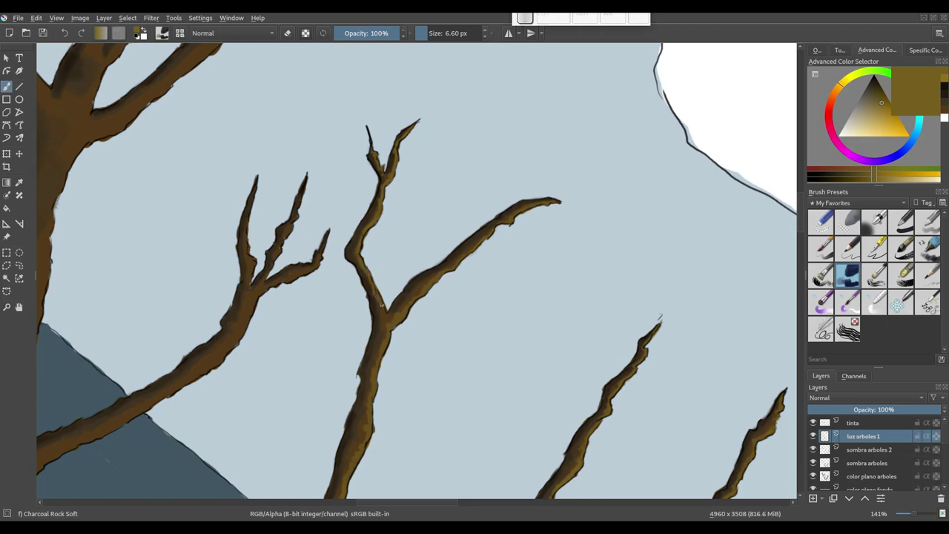
drag(343, 257, 393, 228)
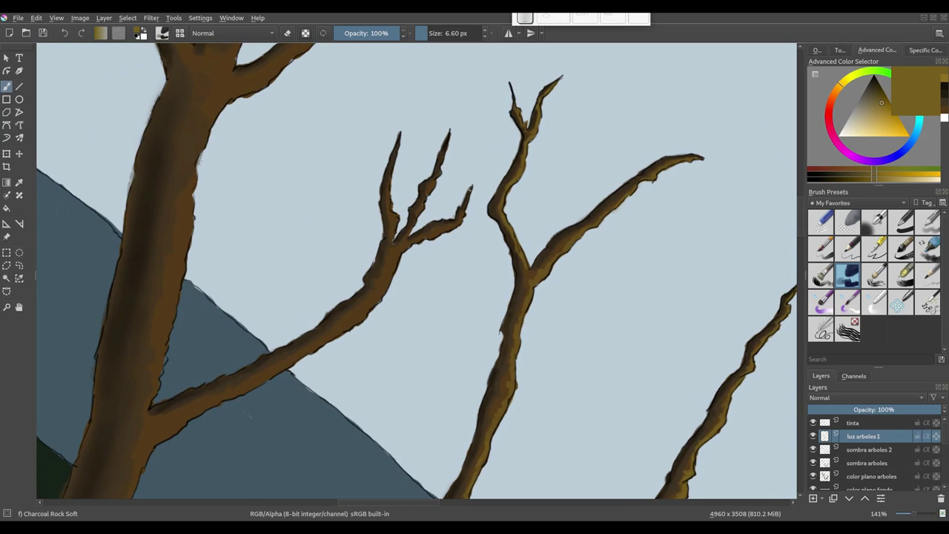
drag(470, 189, 437, 234)
drag(448, 137, 448, 148)
key(ctrl+z)
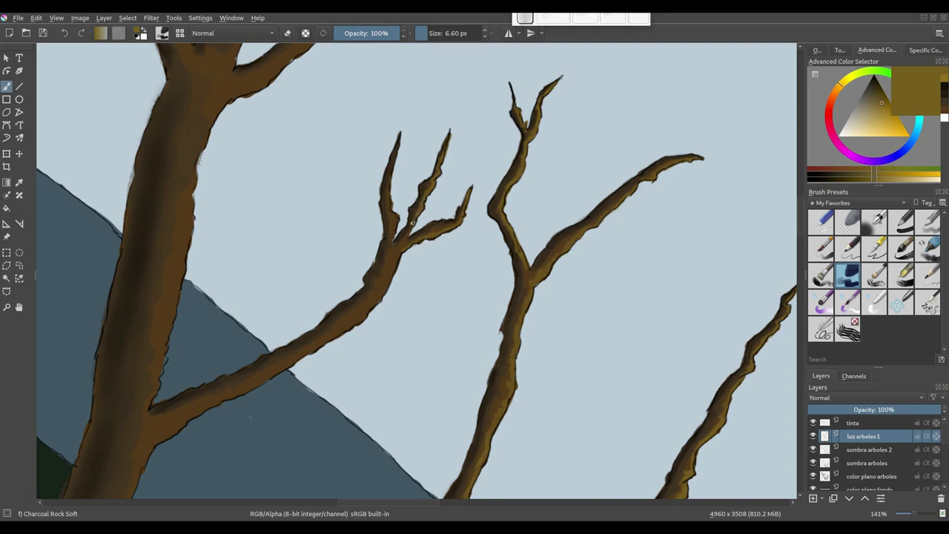
Highlight a branch's left edge and the branch-trunk junction with a doubled brush size.
key(bracketleft)
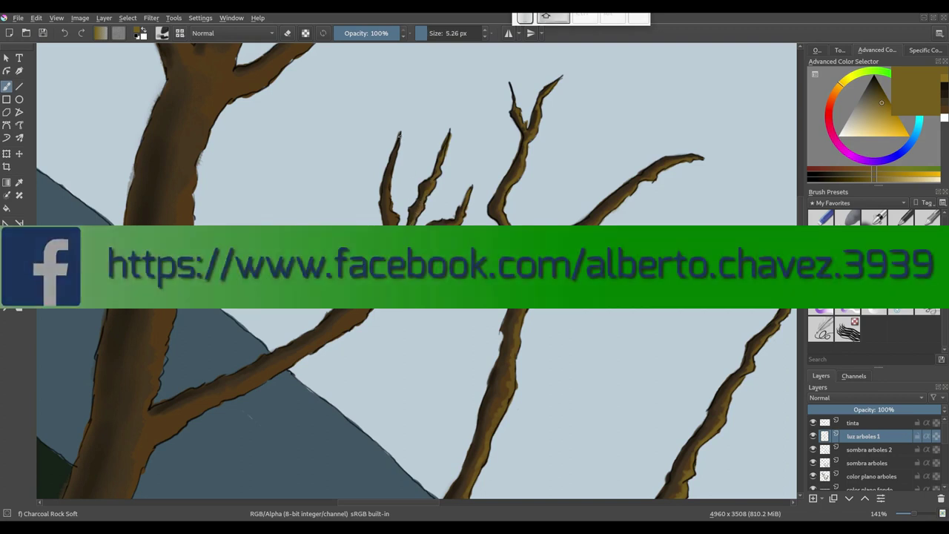
mouse_move(396, 151)
mouse_down()
mouse_move(393, 212)
mouse_move(426, 111)
mouse_up()
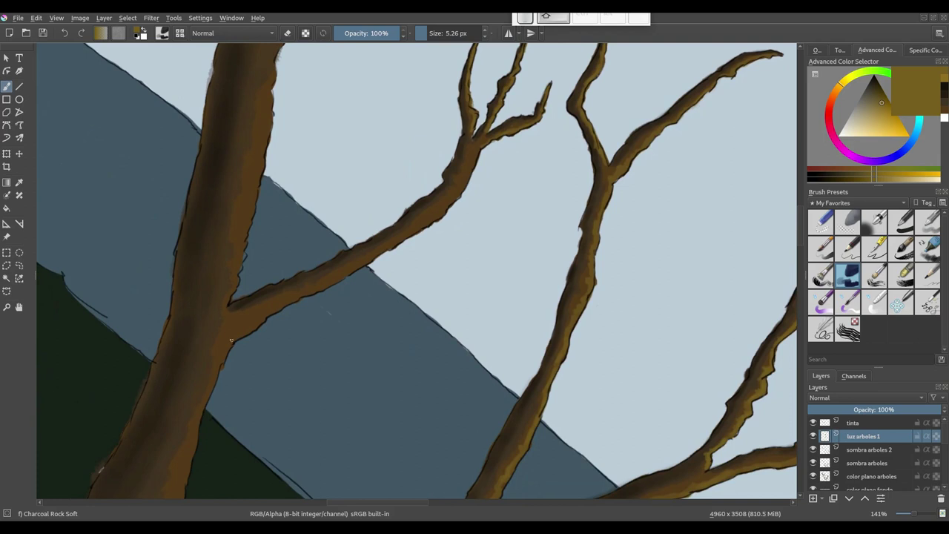
key(bracketright)
key(bracketright)
key(bracketright)
mouse_move(241, 330)
mouse_down()
mouse_move(396, 242)
mouse_move(460, 186)
mouse_up()
mouse_move(479, 145)
mouse_down()
mouse_move(456, 199)
mouse_move(308, 258)
mouse_move(320, 277)
mouse_move(288, 397)
mouse_up()
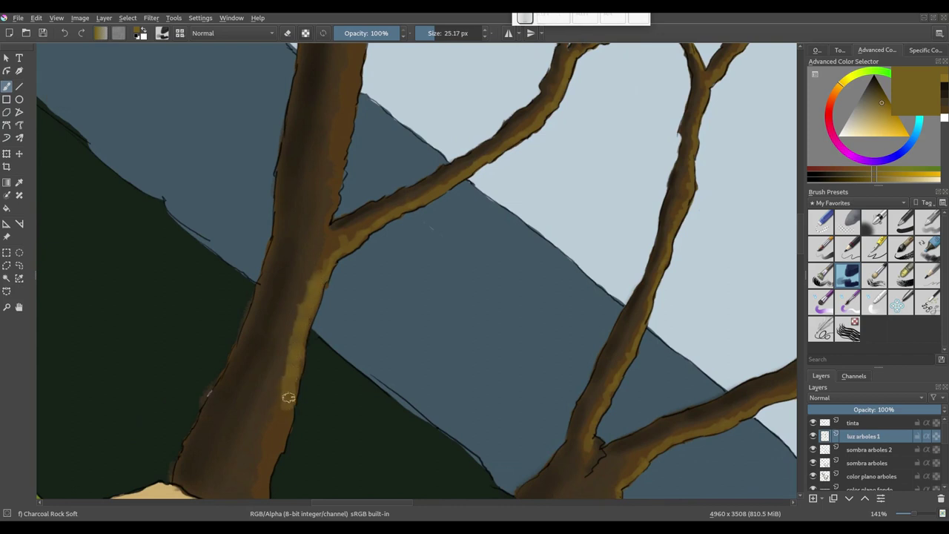
Extend golden highlights down the trunk's right edge, then zoom out to 67%.
drag(290, 360, 271, 447)
scroll(247, 414, down, 1)
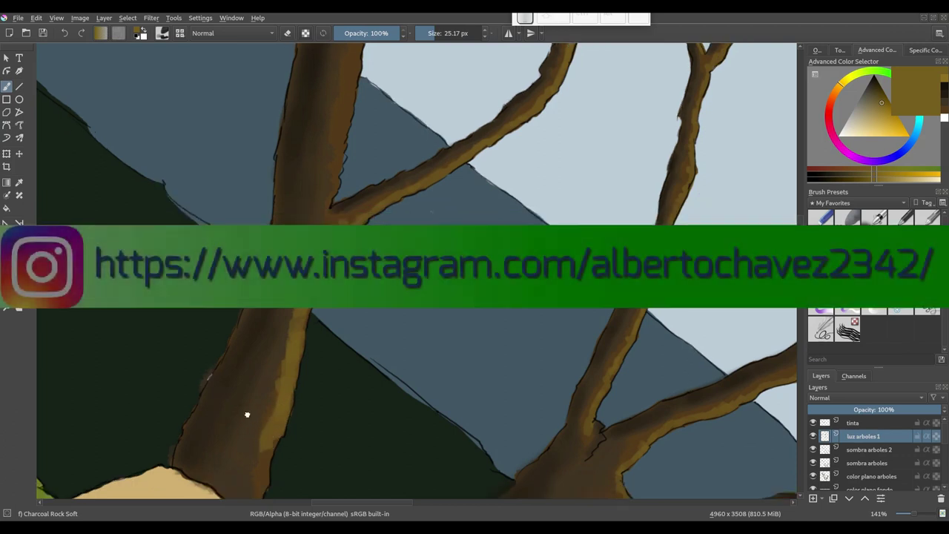
scroll(246, 415, down, 5)
drag(284, 346, 279, 426)
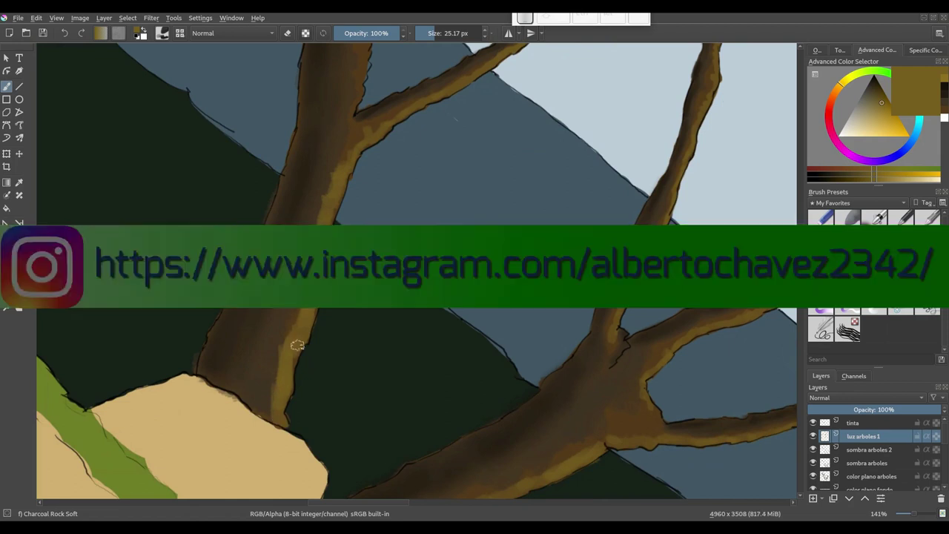
scroll(248, 455, up, 5)
scroll(275, 475, up, 2)
scroll(297, 384, up, 2)
scroll(318, 327, up, 1)
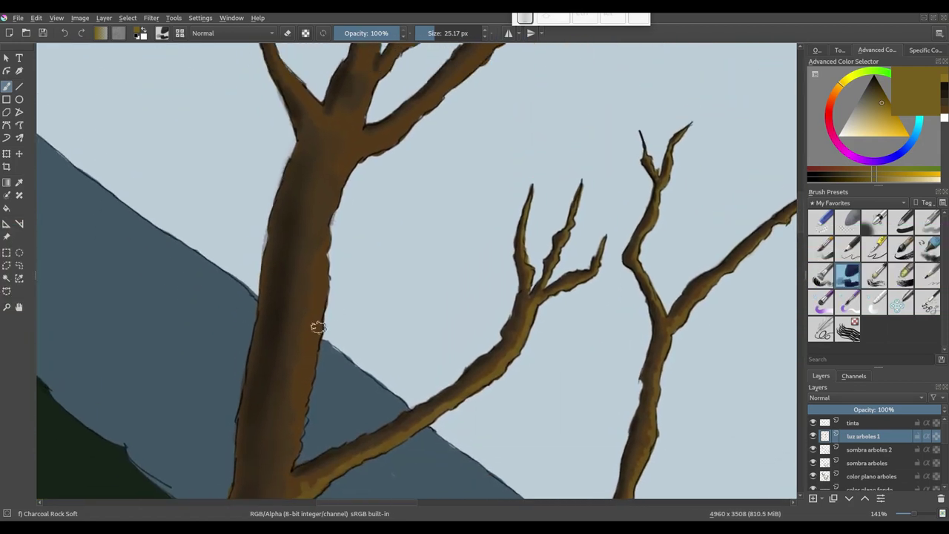
scroll(333, 312, down, 2)
scroll(388, 329, down, 1)
Save As, changing the file name from bosque3.kra to bosque4.kra.
scroll(377, 338, down, 2)
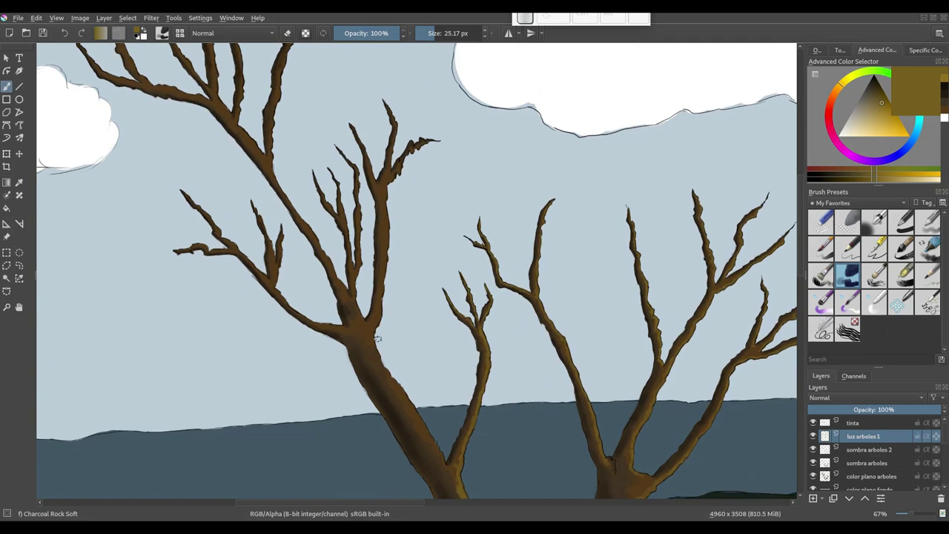
drag(377, 338, 359, 206)
key(ctrl)
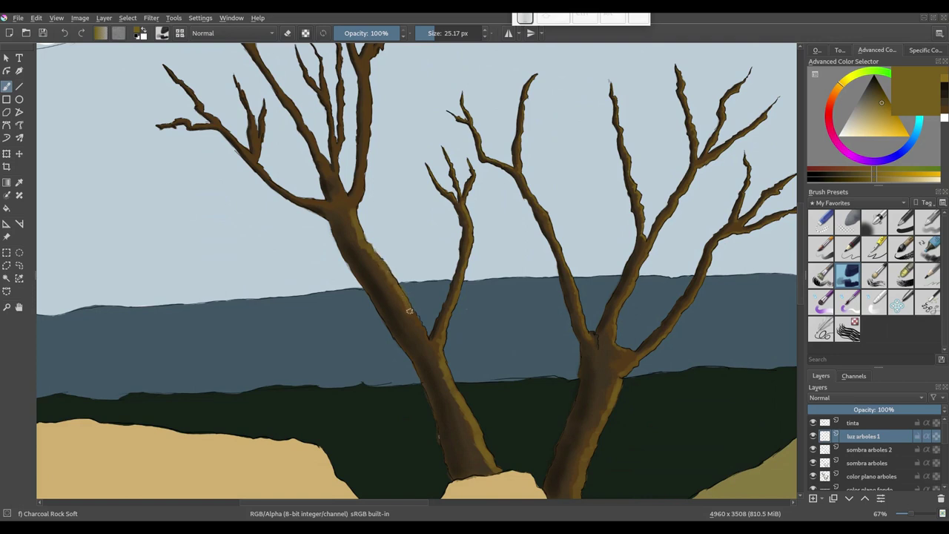
key(ctrl+shift+s)
click(386, 323)
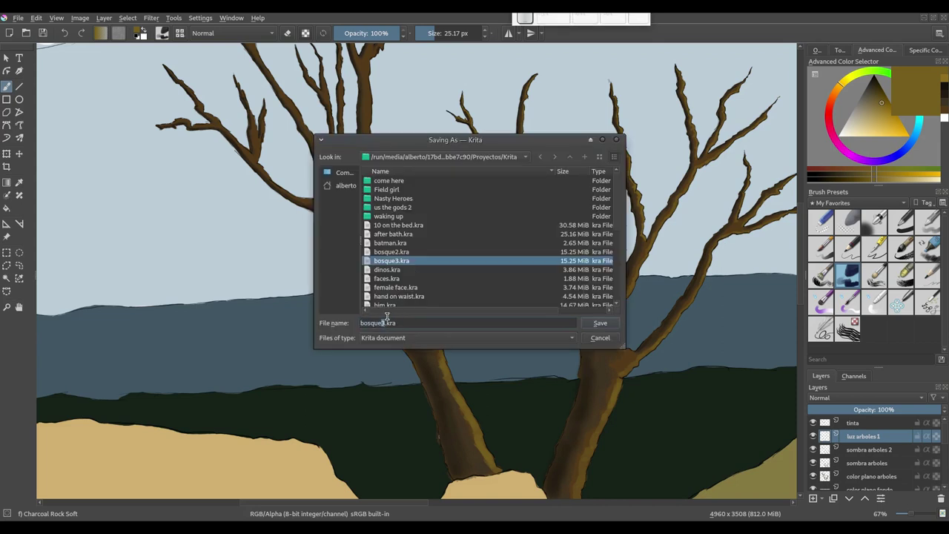
key(BackSpace)
text(4)
key(Return)
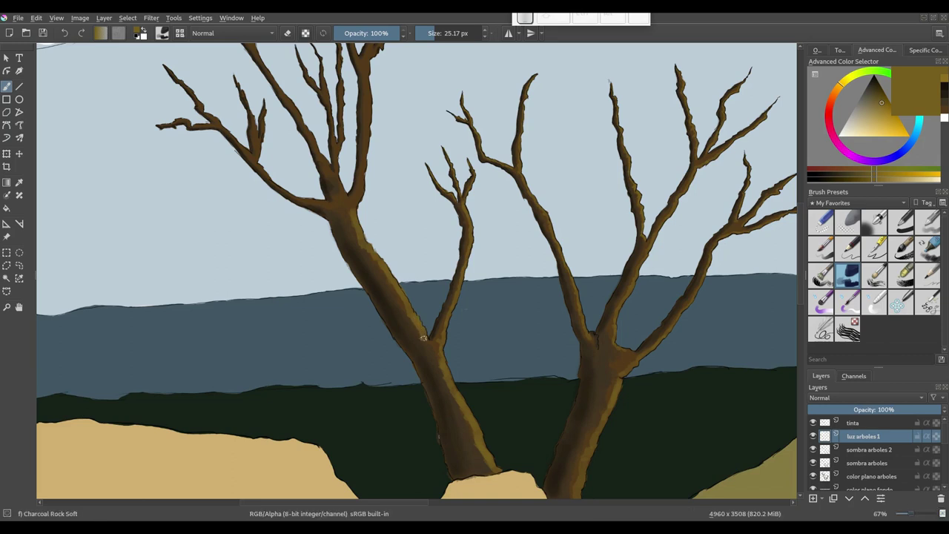
Shrink the brush slightly and add a faint golden highlight down the upper trunk.
scroll(353, 210, up, 3)
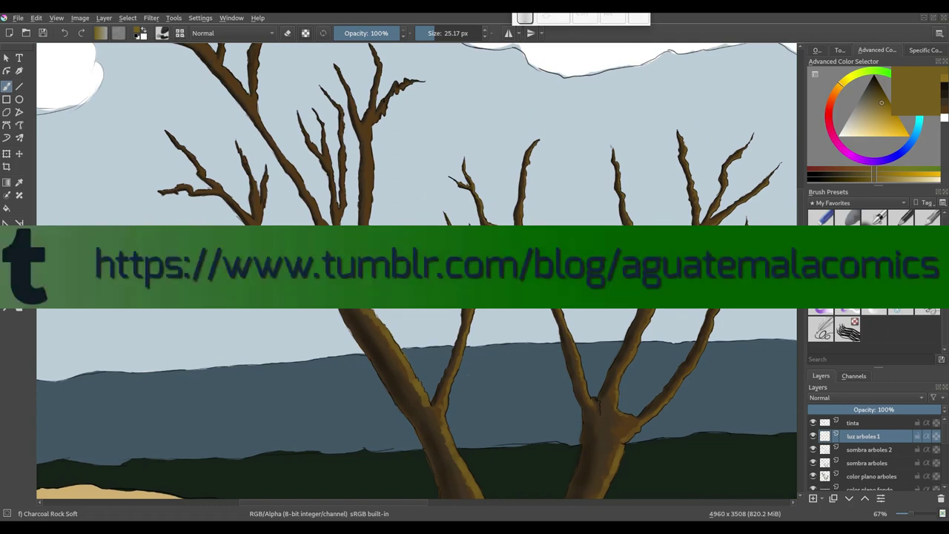
key(bracketleft)
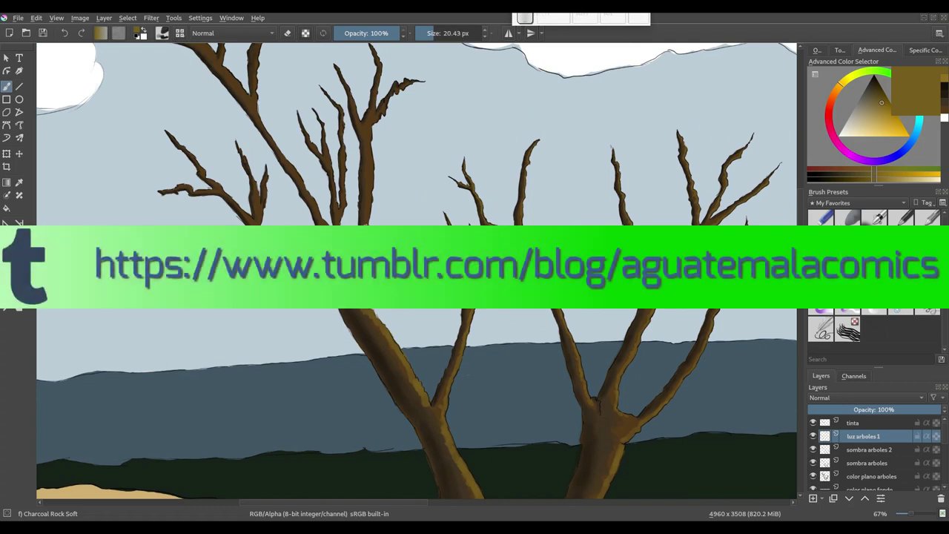
scroll(367, 221, up, 3)
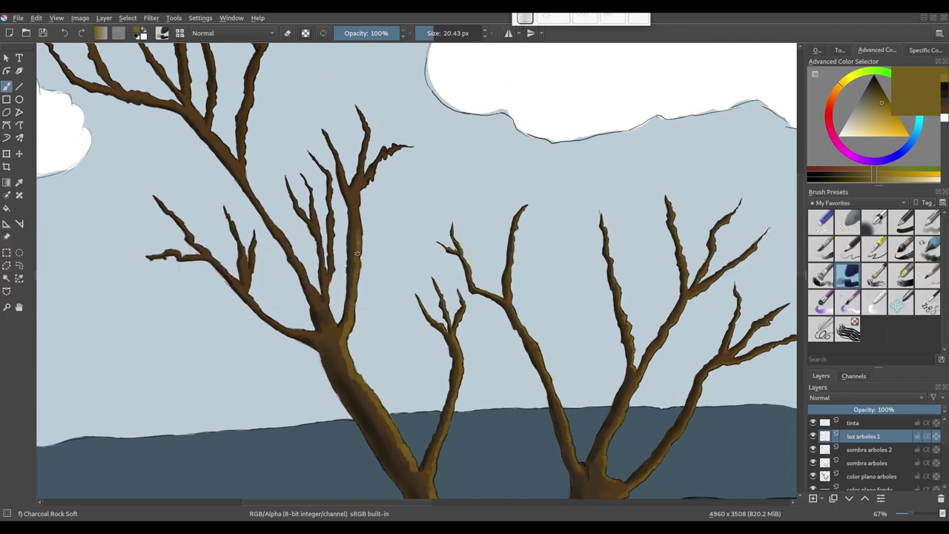
scroll(357, 253, up, 3)
drag(350, 255, 353, 294)
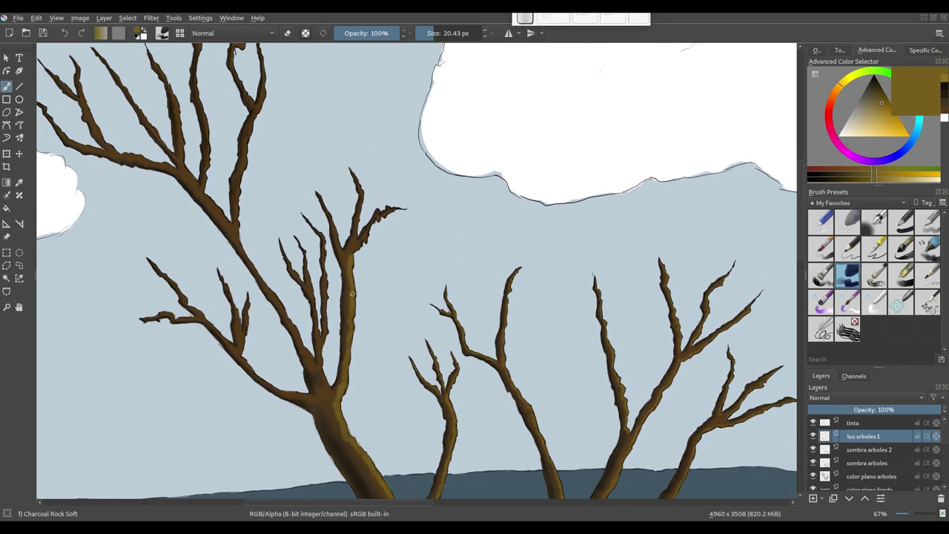
scroll(352, 295, up, 3)
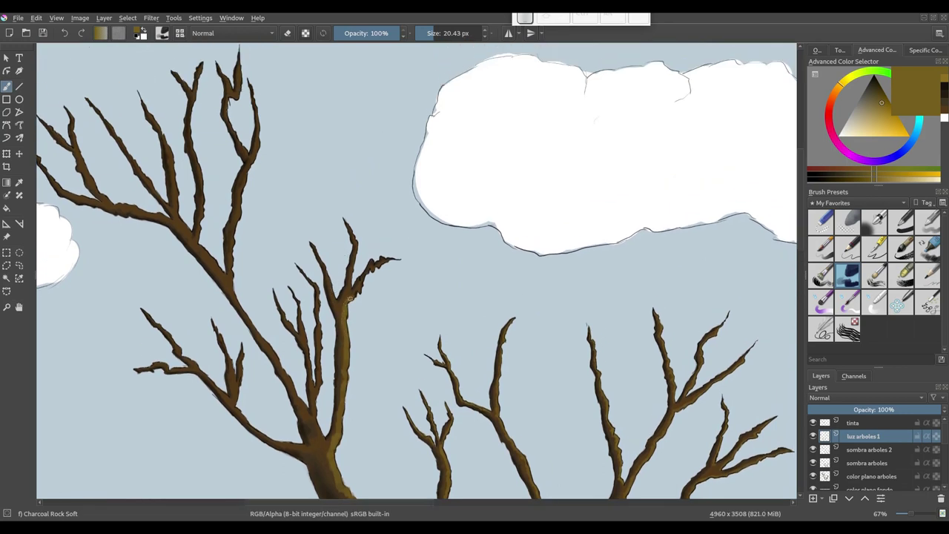
With a smaller brush, add short ochre highlights along the branches, undoing a stray dab.
key(bracketleft)
key(bracketleft)
click(376, 268)
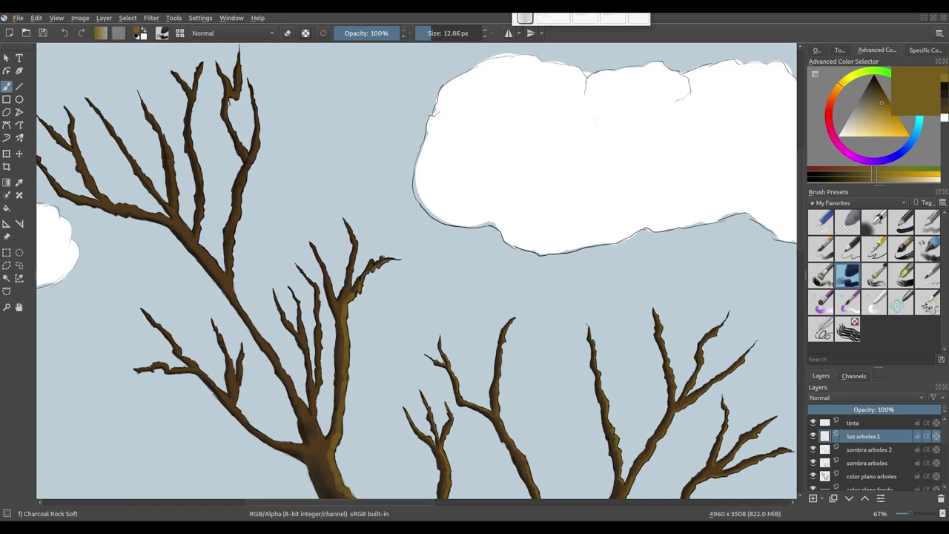
key(ctrl+z)
drag(356, 241, 355, 264)
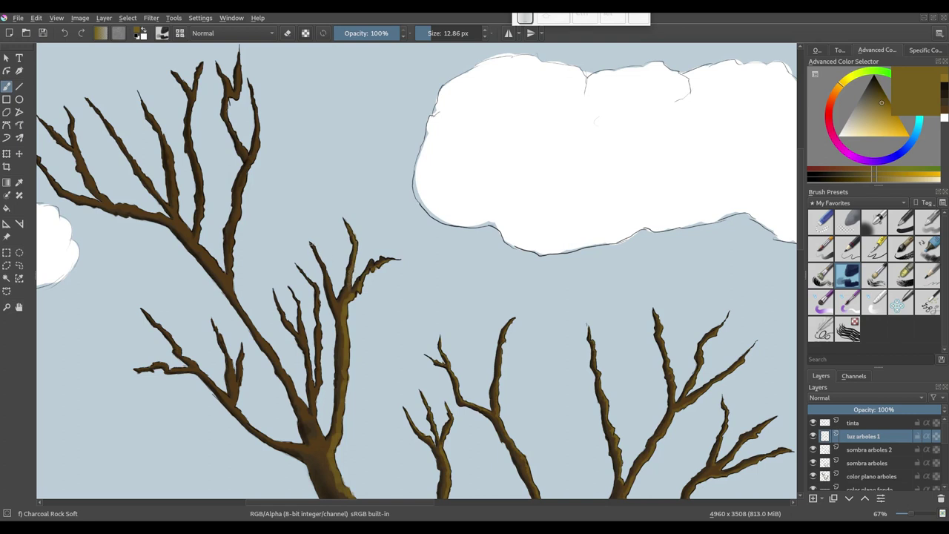
drag(322, 258, 325, 265)
key(e)
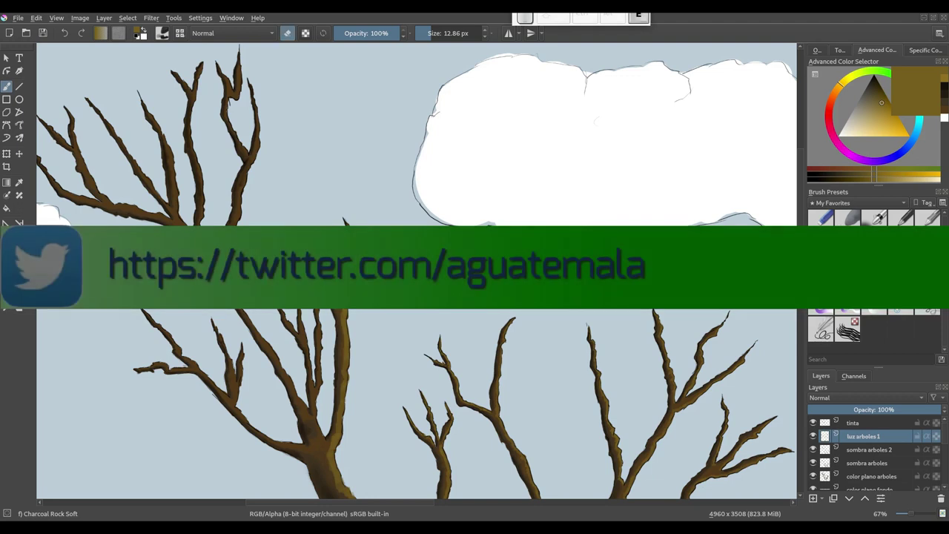
key(e)
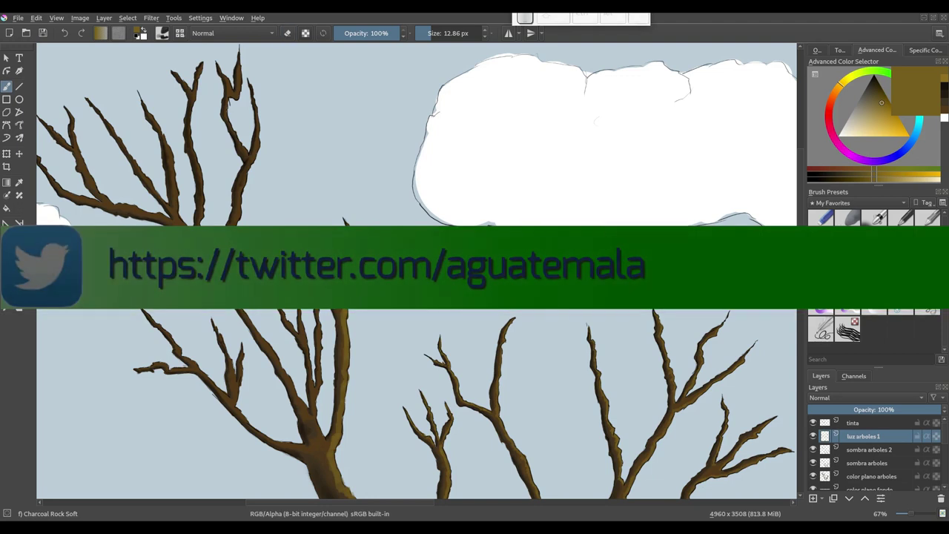
Paint a faint trunk highlight, then thin highlights on the top branch at about 10.64 px.
drag(317, 311, 313, 407)
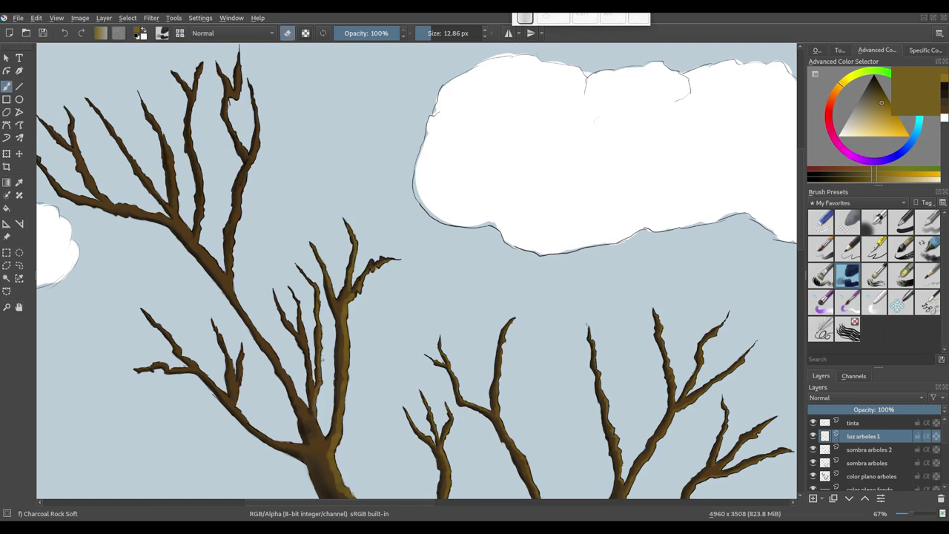
drag(284, 305, 277, 300)
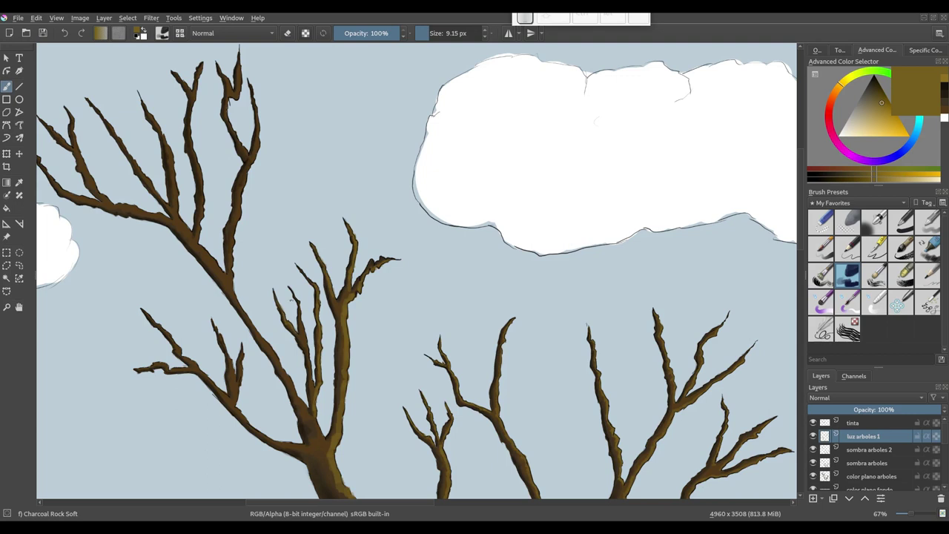
drag(299, 312, 302, 334)
drag(270, 306, 388, 399)
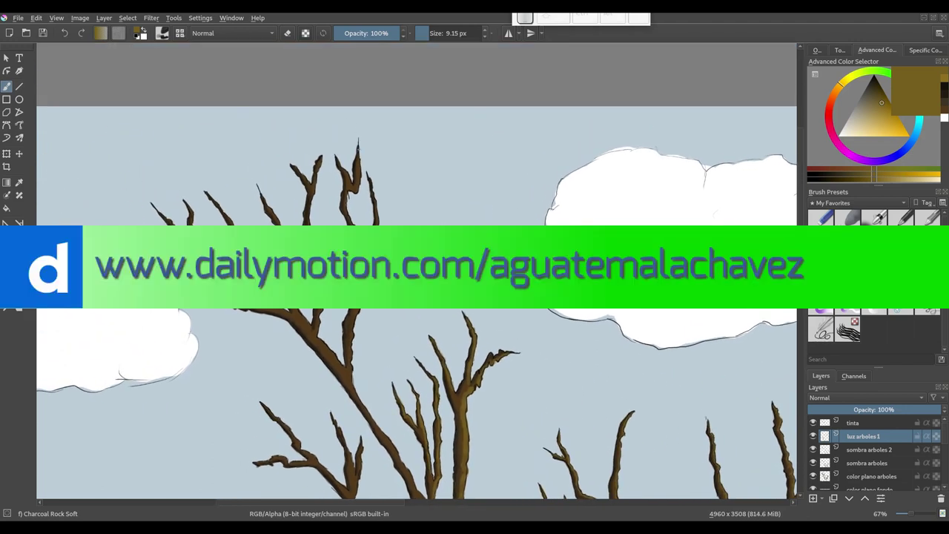
drag(358, 149, 357, 168)
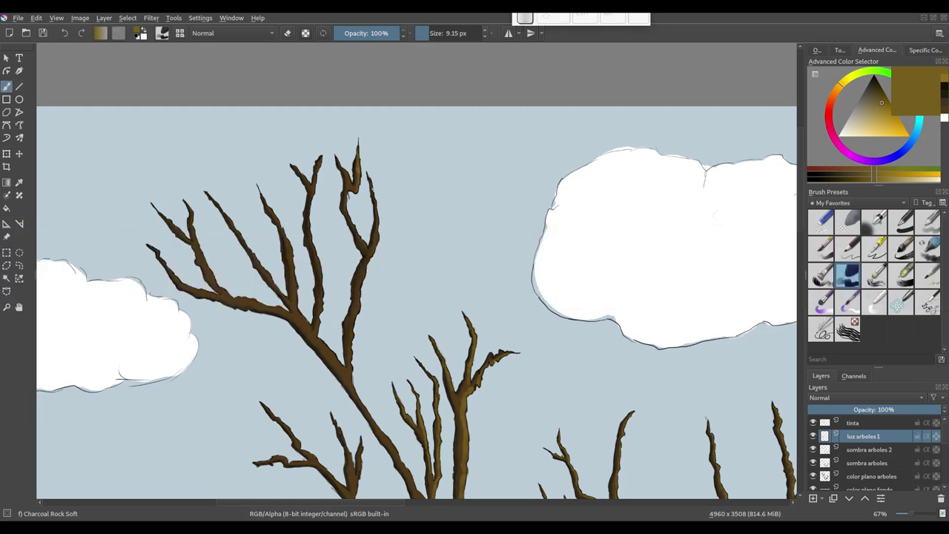
drag(378, 221, 349, 374)
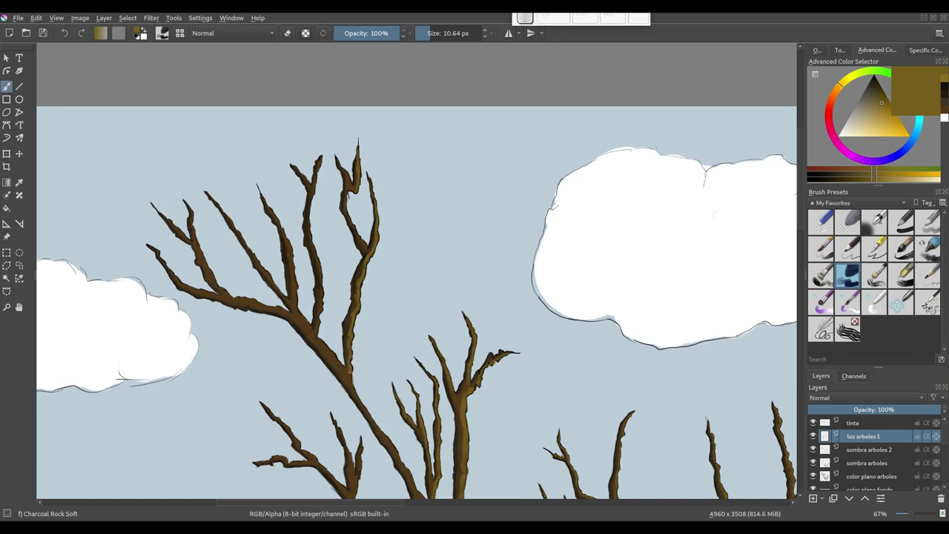